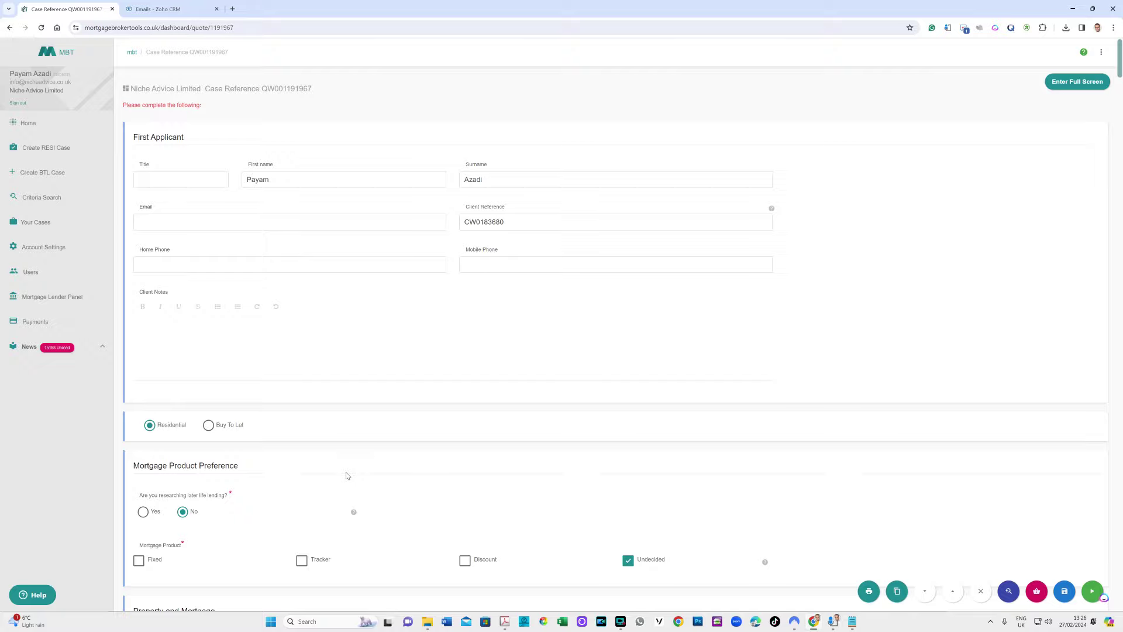
Step: Review the mortgage product preference and the property details, checking the property value and total loan amount
scroll(346, 476, down, 5)
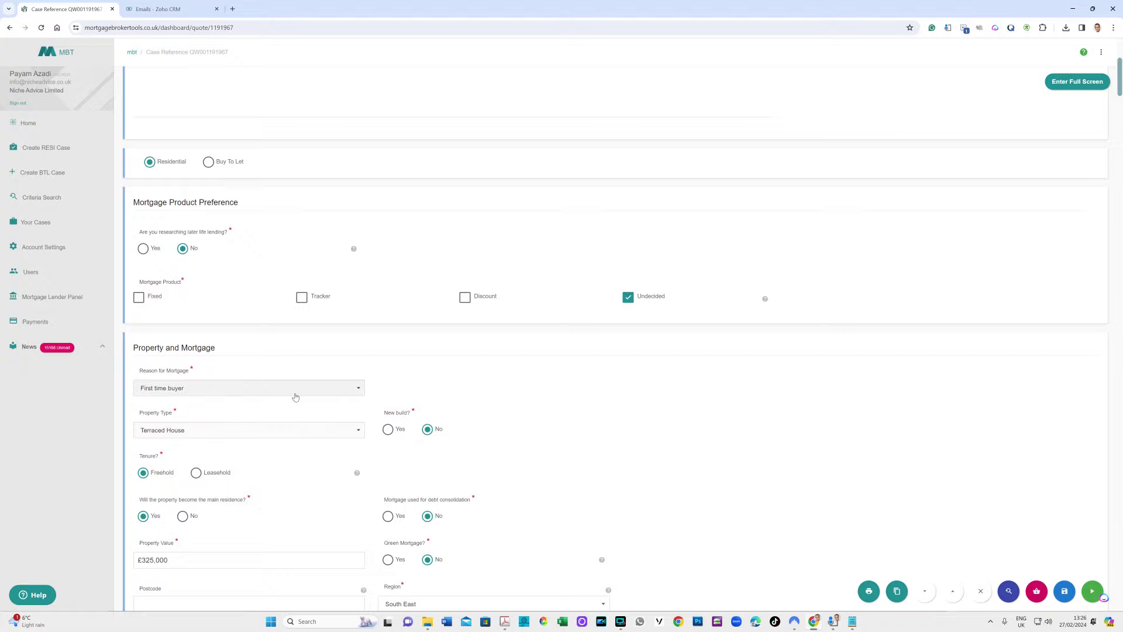
scroll(296, 396, down, 6)
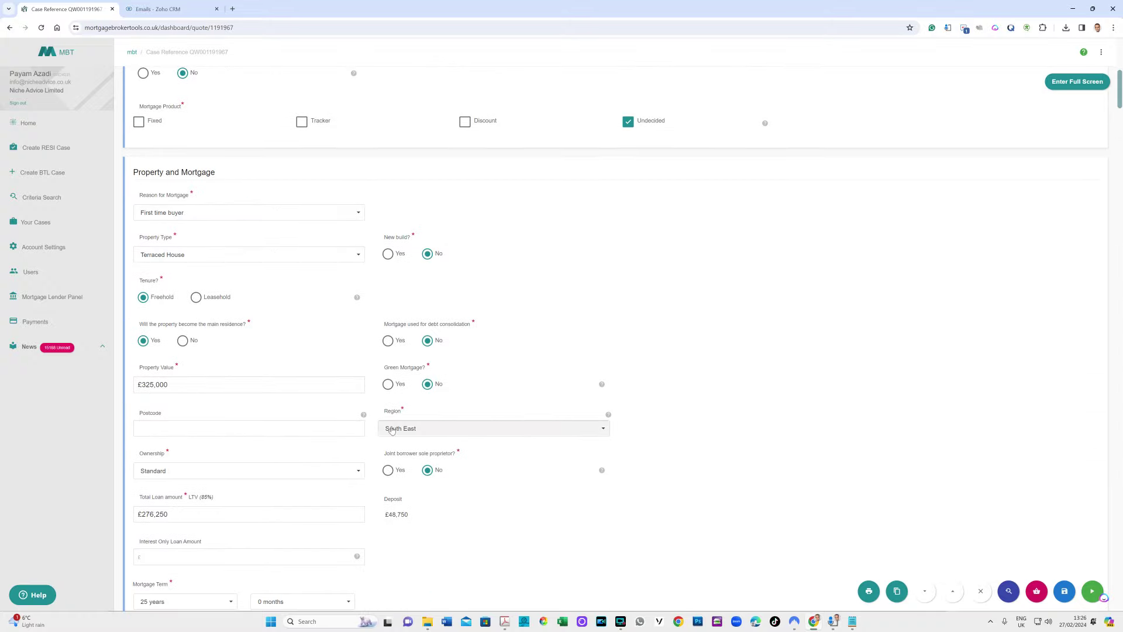
click(165, 385)
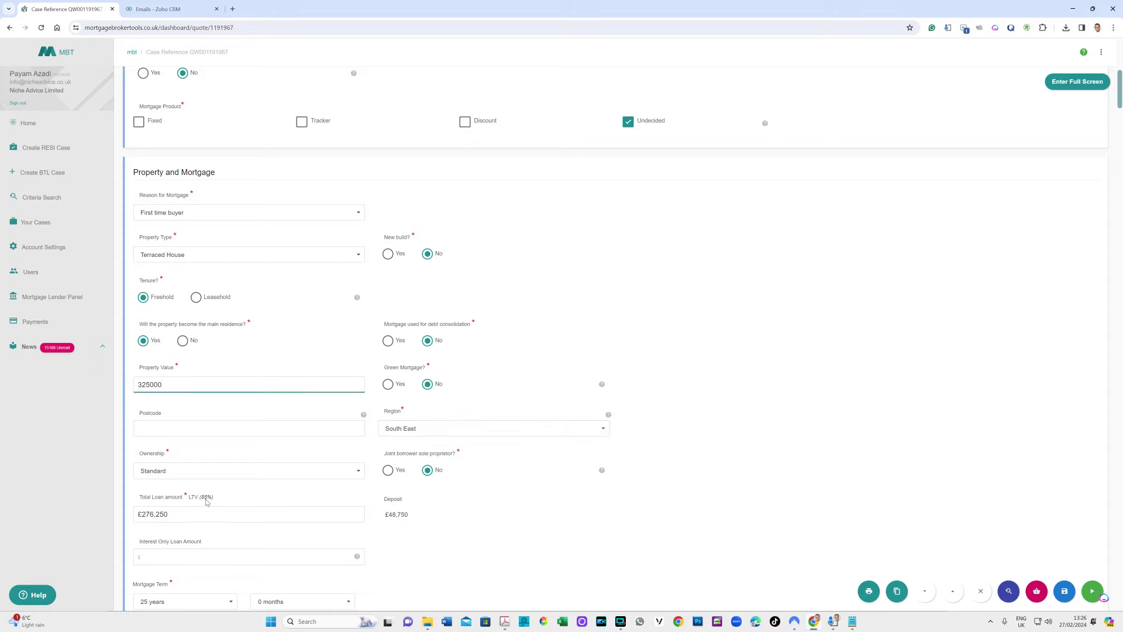
click(151, 514)
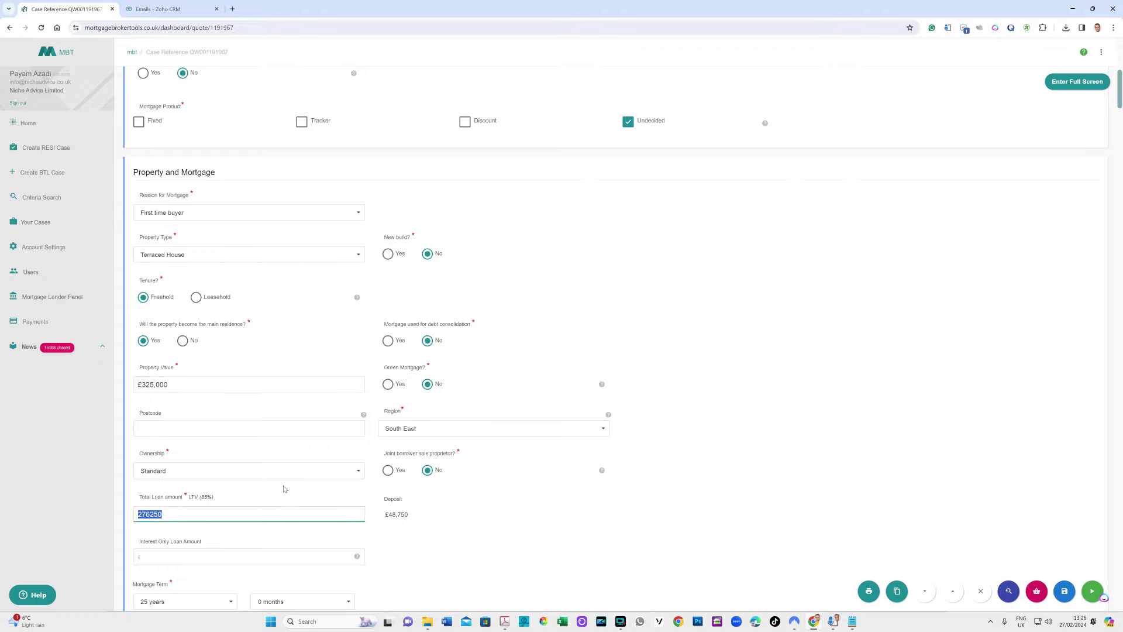
Step: Review the mortgage term and the first applicant's personal details and employed income
scroll(284, 489, down, 3)
scroll(321, 454, down, 2)
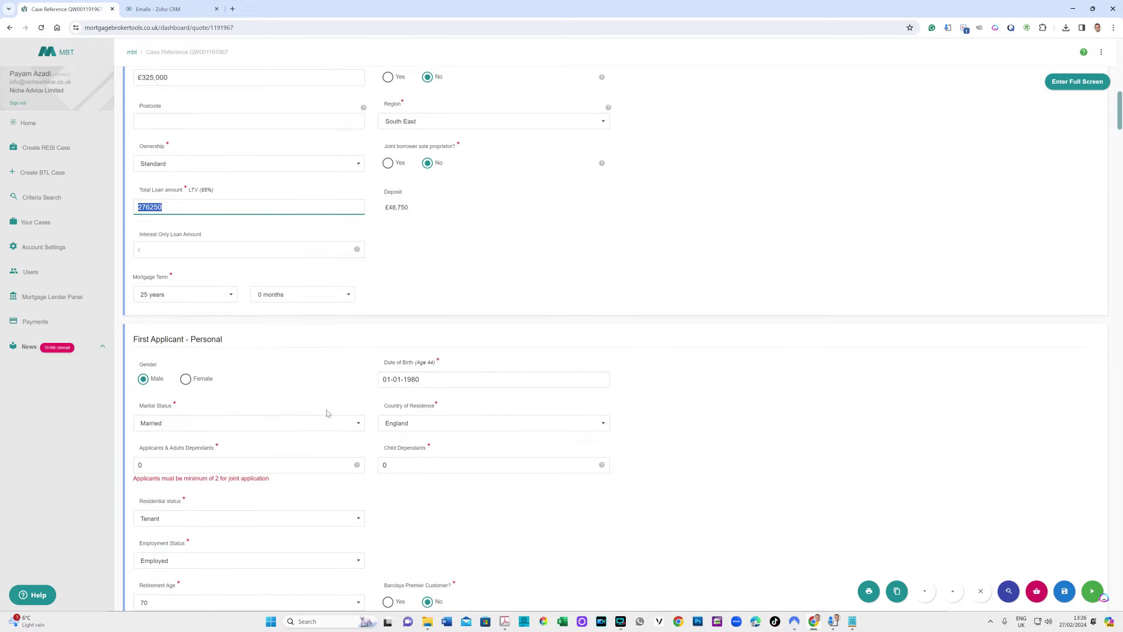
scroll(277, 413, down, 3)
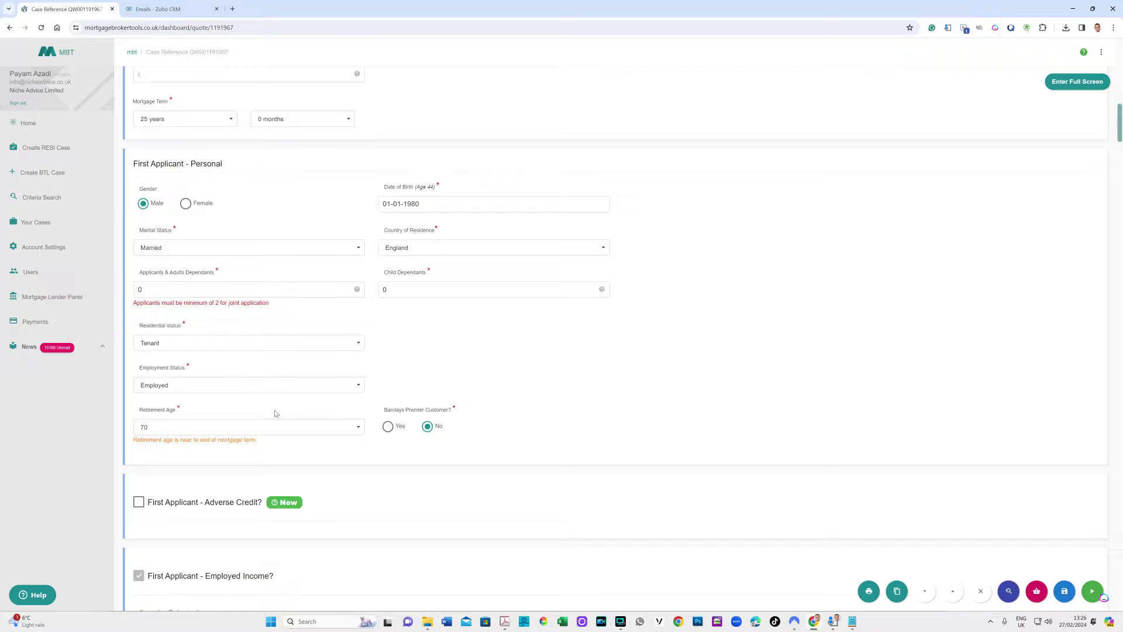
scroll(275, 413, down, 4)
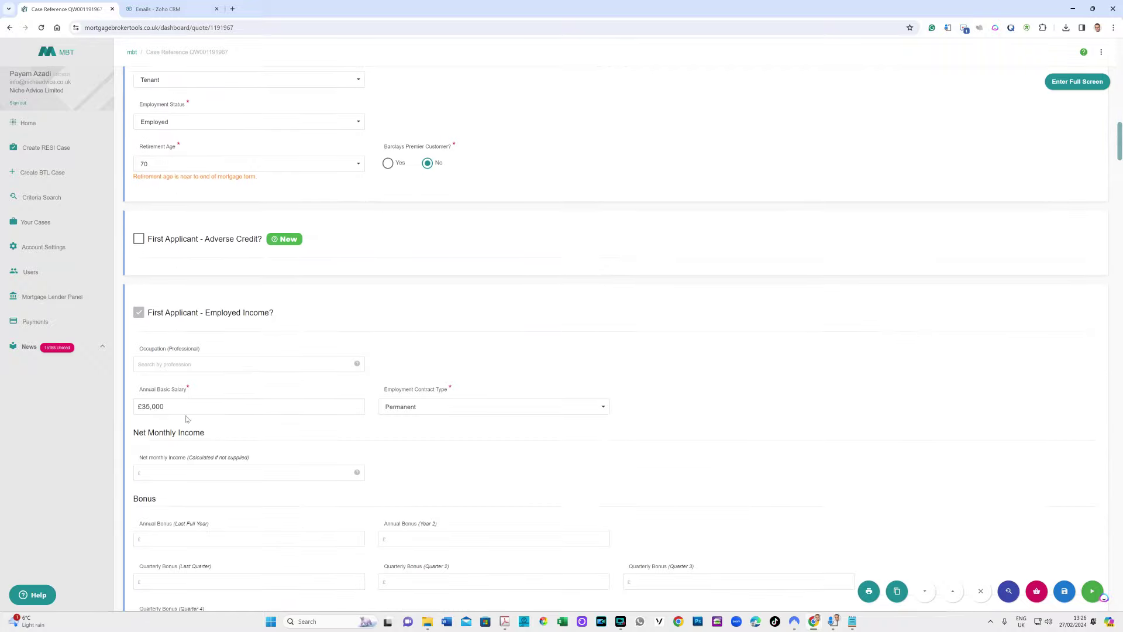
scroll(237, 426, down, 12)
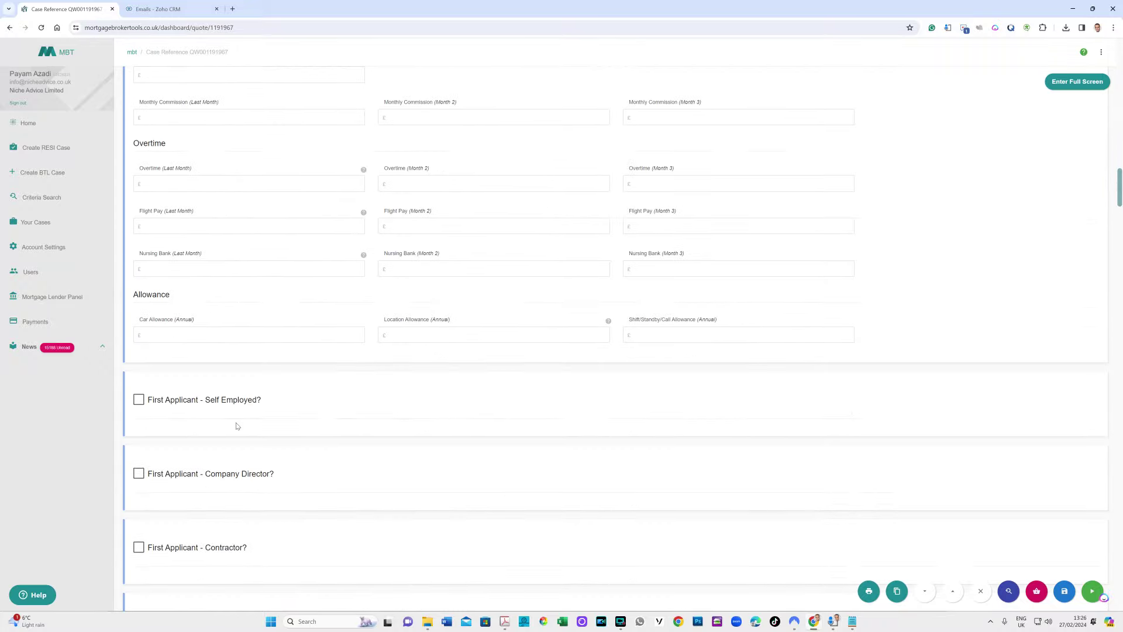
Step: Examine the first applicant's credit card and unsecured loan commitments, council tax and other monthly expenditure
scroll(237, 426, down, 7)
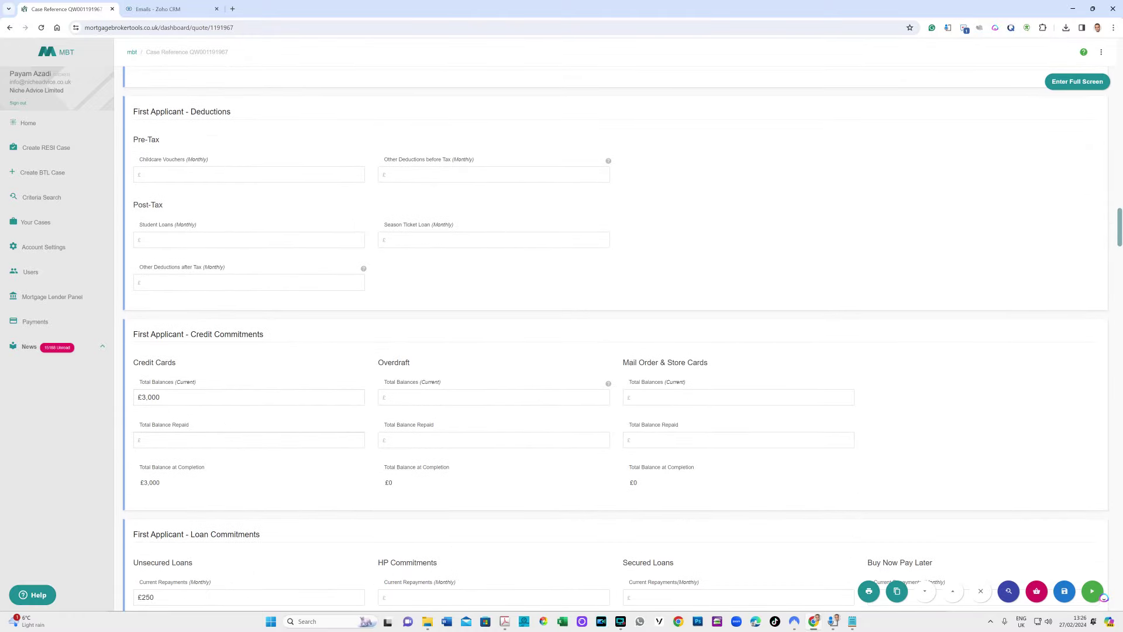
scroll(168, 442, down, 3)
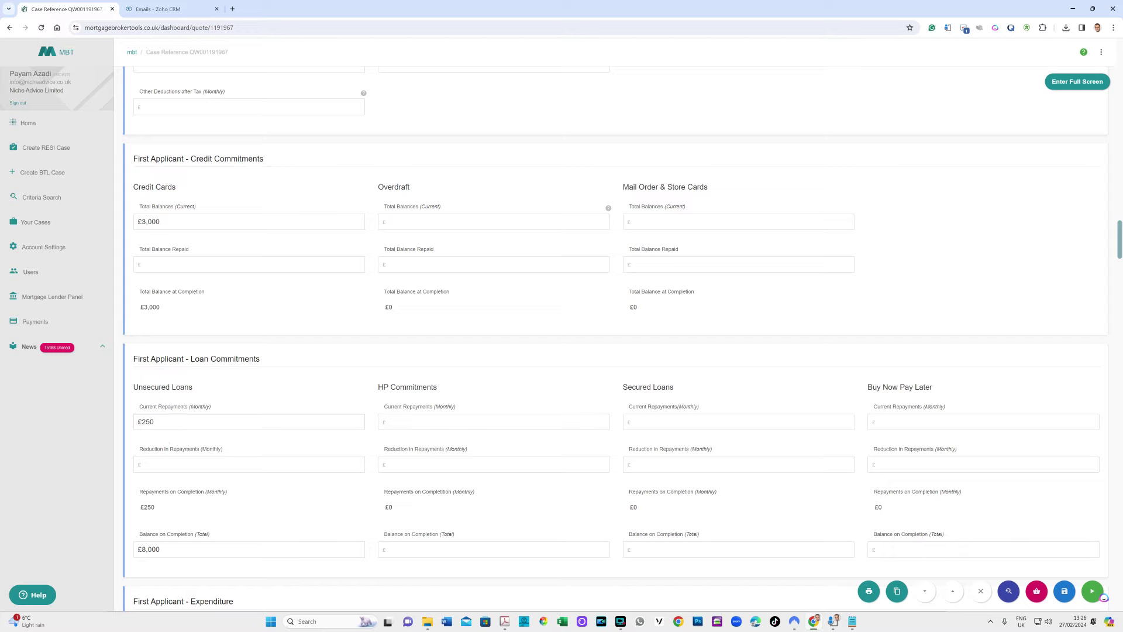
click(164, 422)
click(167, 550)
scroll(298, 484, down, 7)
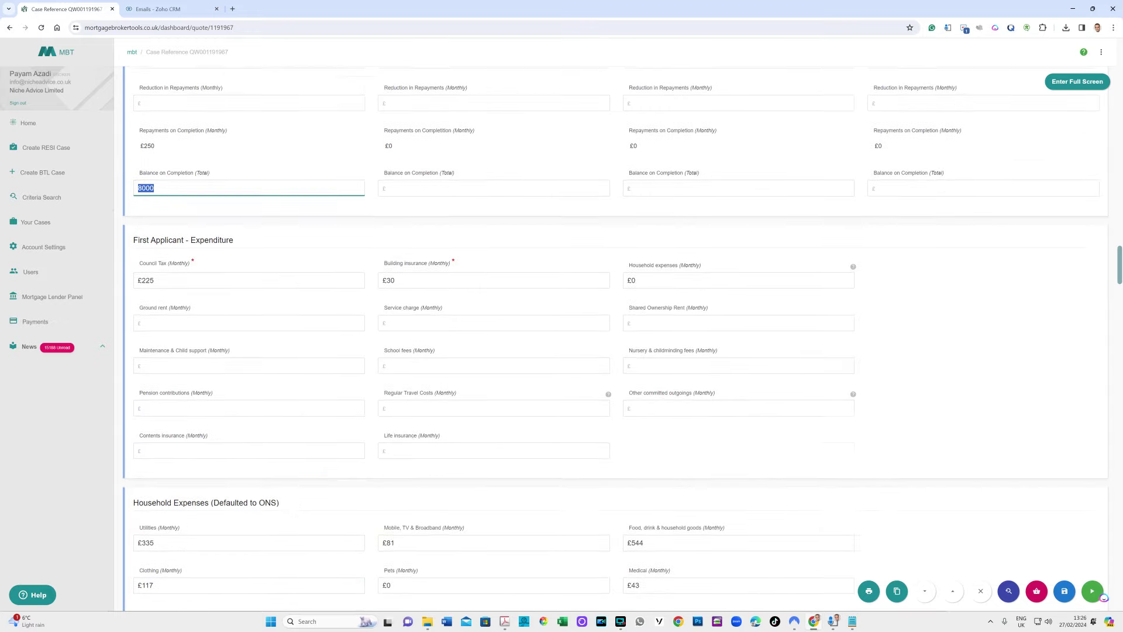
click(166, 247)
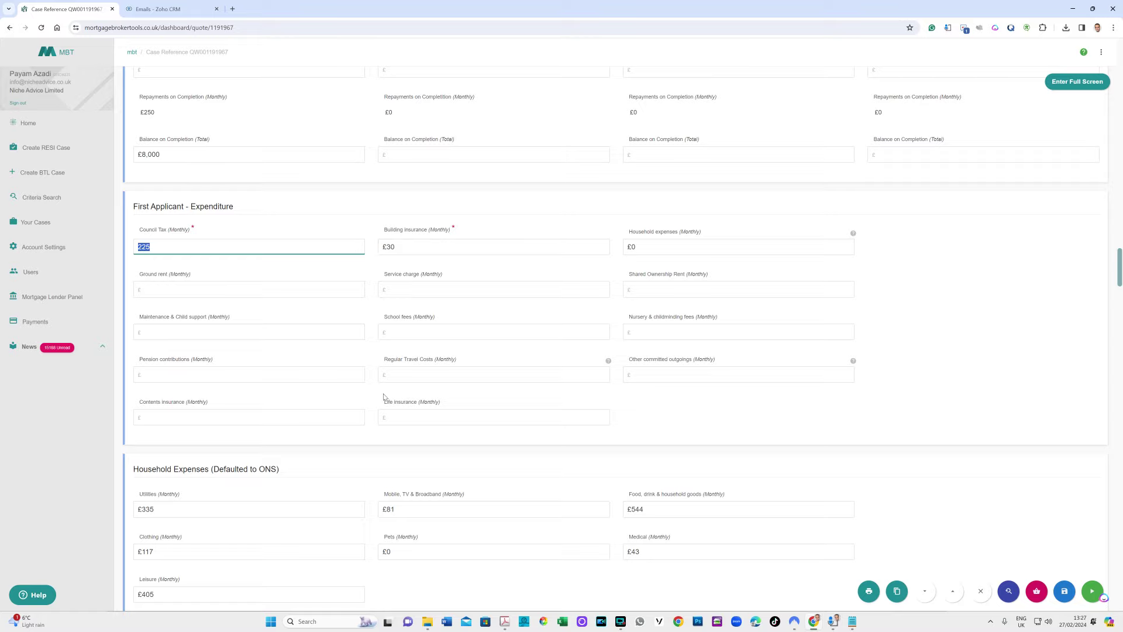
scroll(386, 396, down, 5)
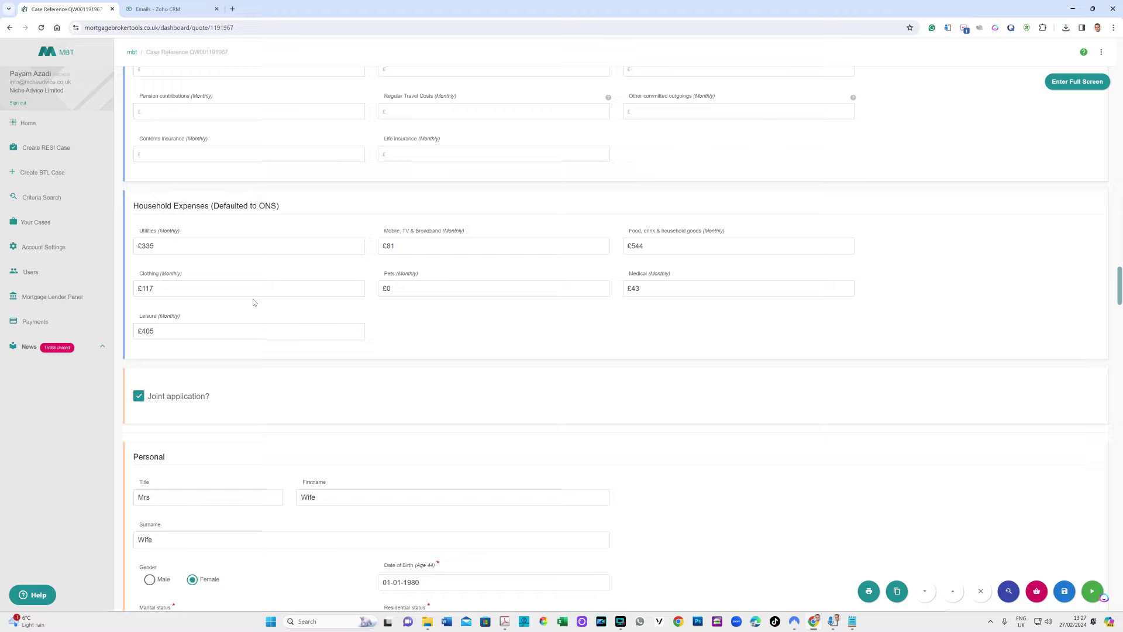
Step: Review the joint application's second applicant, checking her personal details and annual basic salary
scroll(254, 302, down, 3)
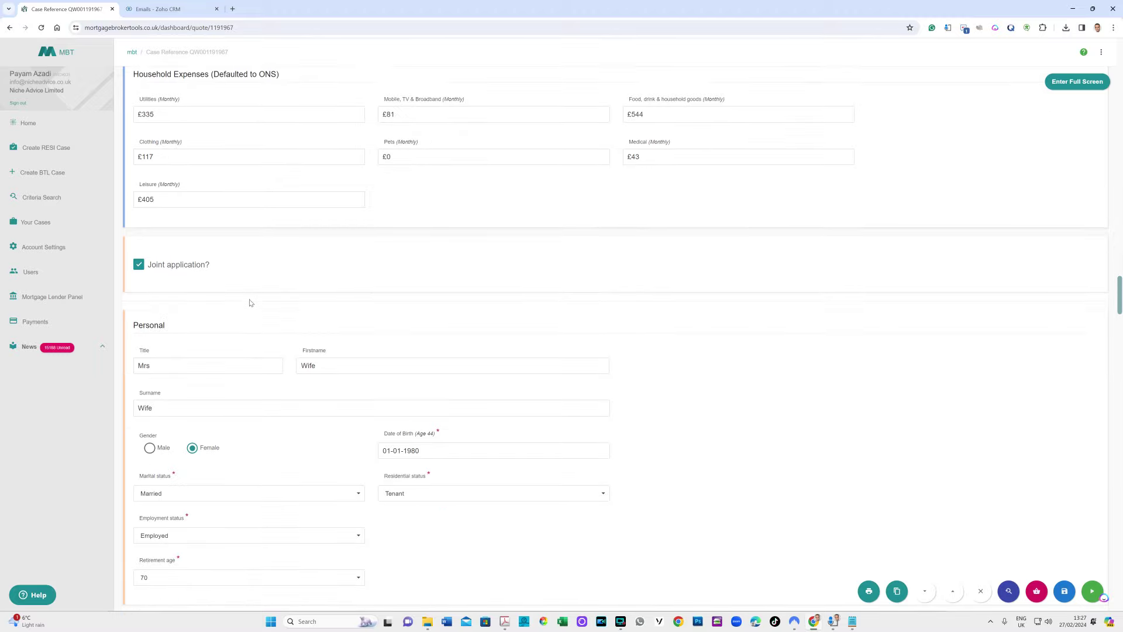
scroll(248, 305, down, 2)
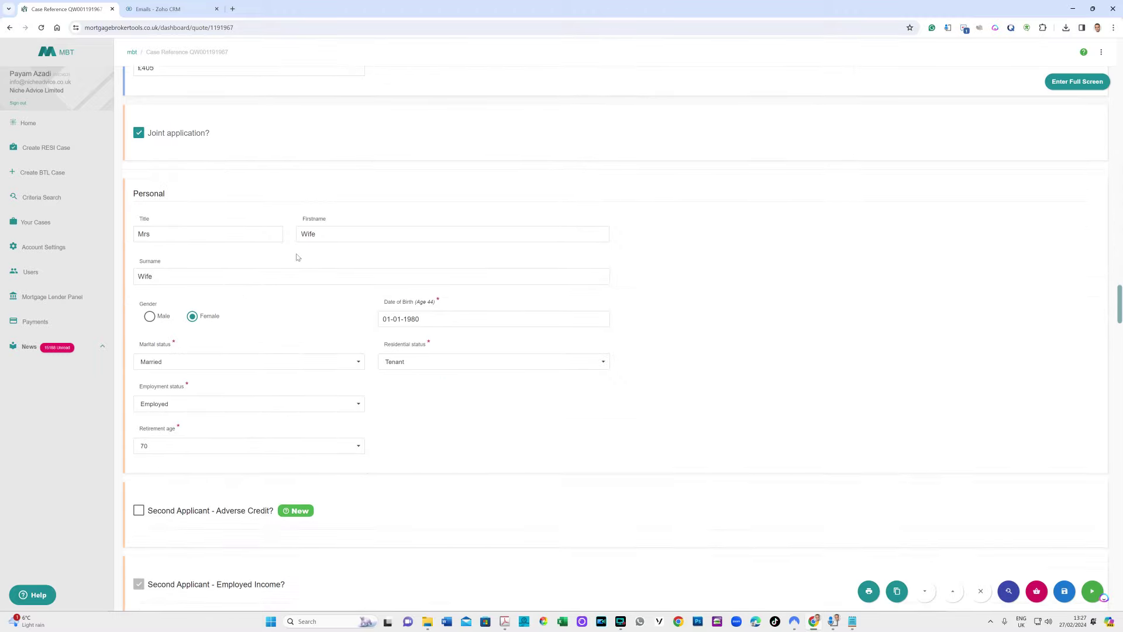
double_click(329, 238)
scroll(274, 347, down, 2)
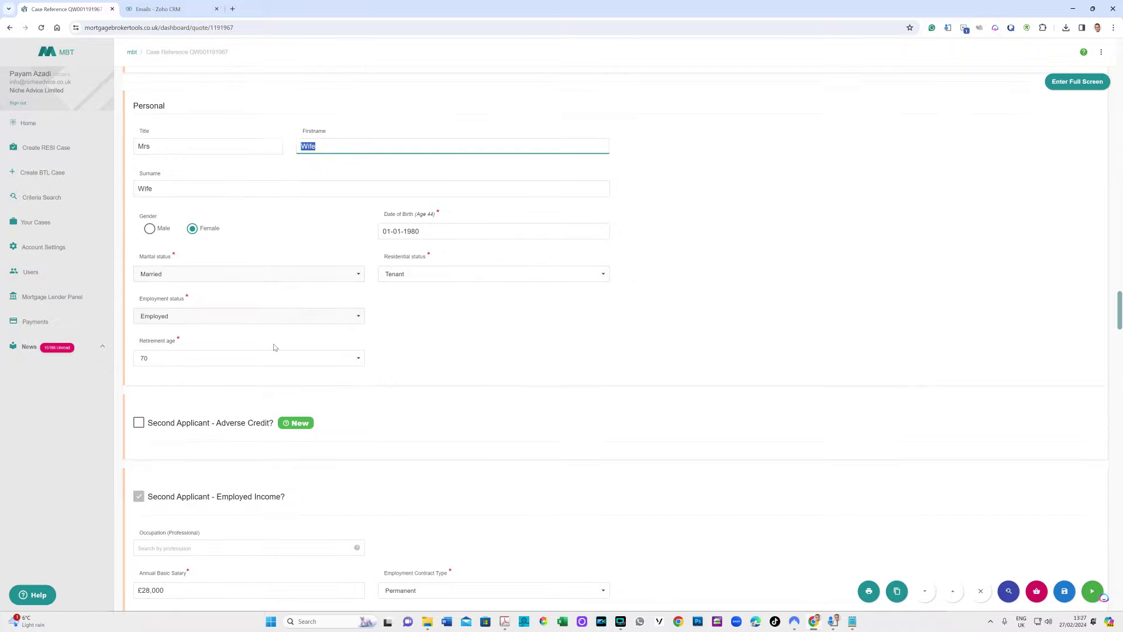
scroll(221, 349, down, 4)
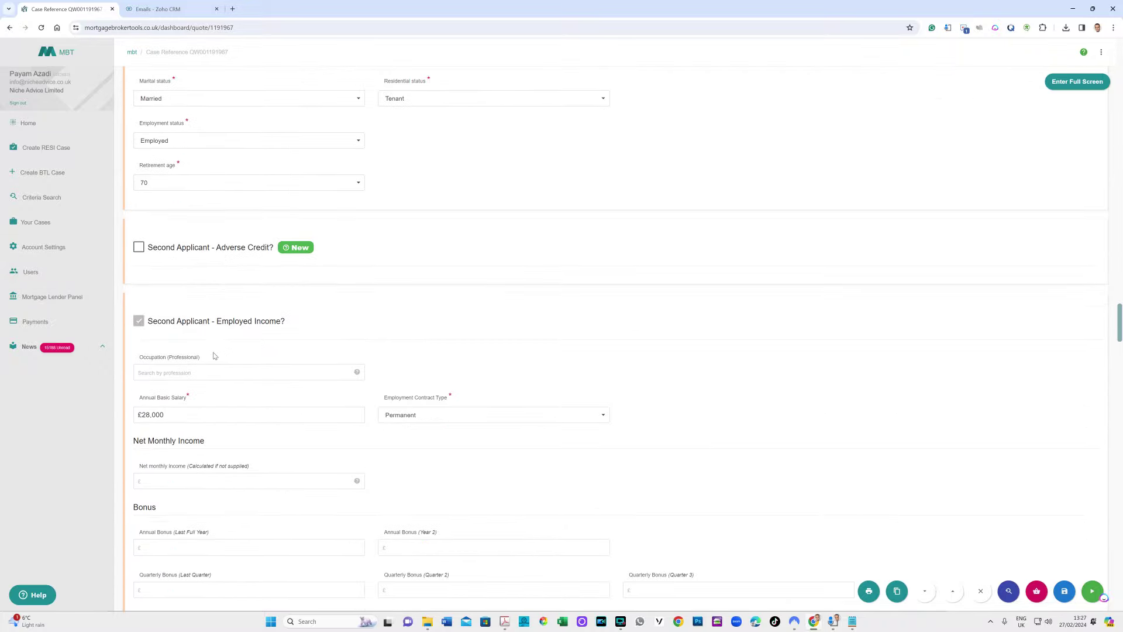
click(185, 413)
Step: Set the second applicant's monthly student loans deduction to £50
scroll(262, 311, down, 14)
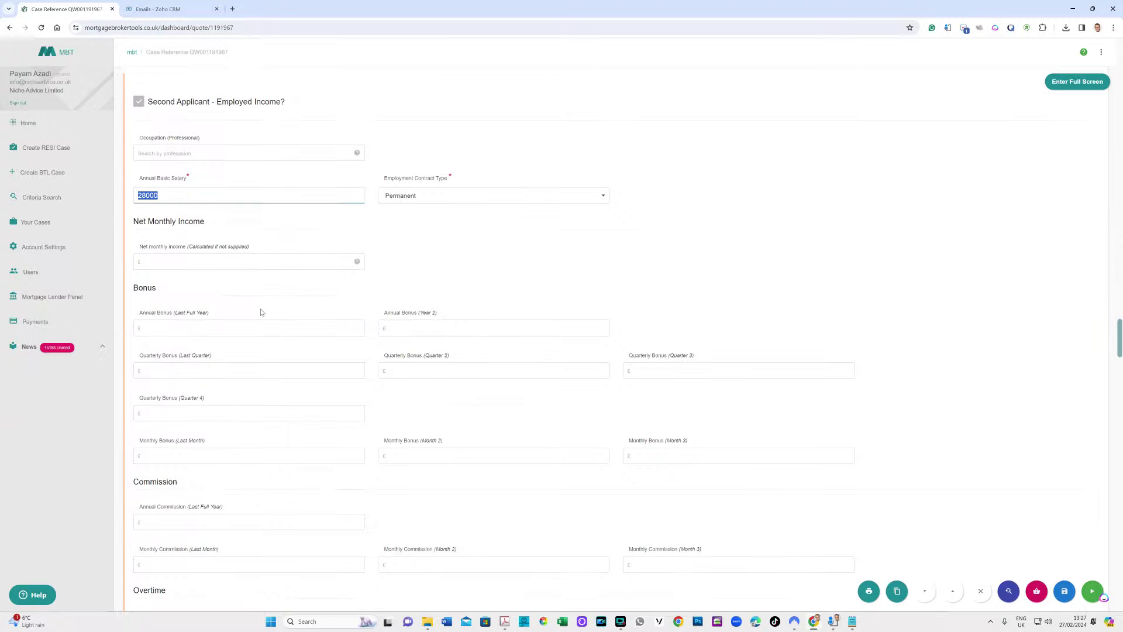
scroll(261, 312, down, 8)
scroll(262, 312, down, 6)
click(180, 416)
text(50)
key(ctrl+a)
scroll(180, 416, down, 3)
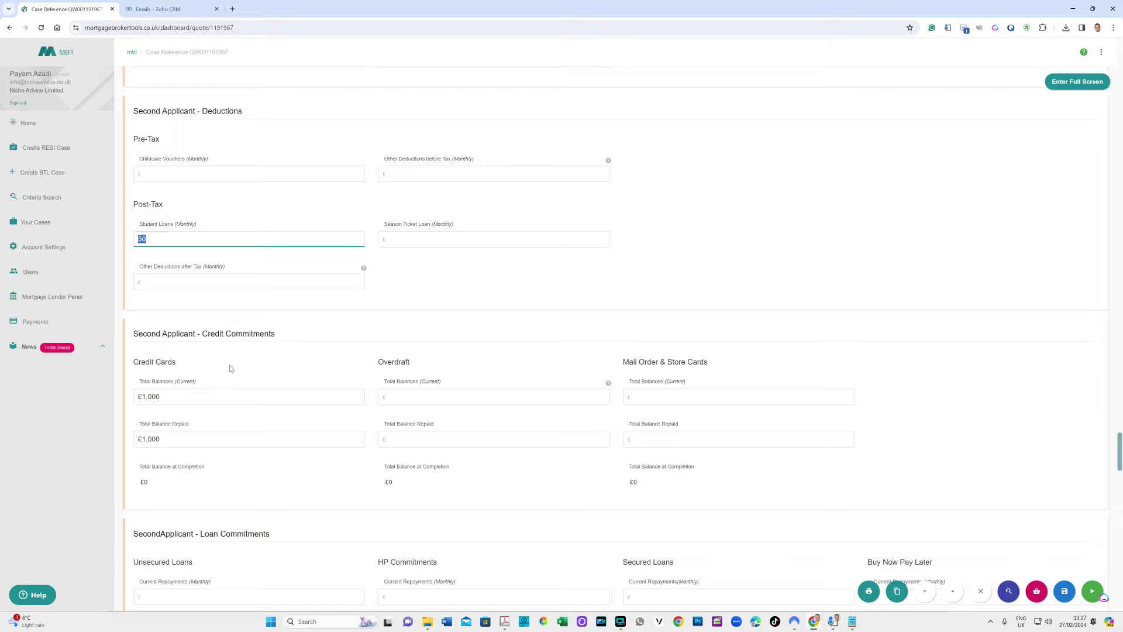
Step: Check the second applicant's repaid credit card balance, loan commitments and expenditure
click(179, 441)
scroll(304, 407, down, 3)
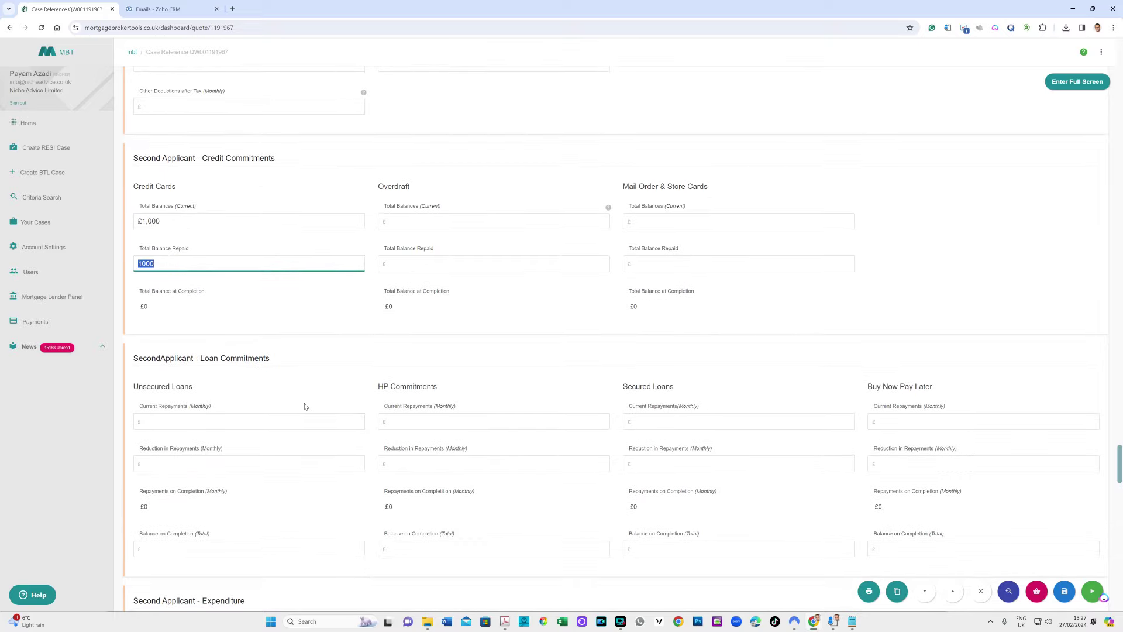
scroll(305, 407, down, 6)
scroll(307, 402, up, 3)
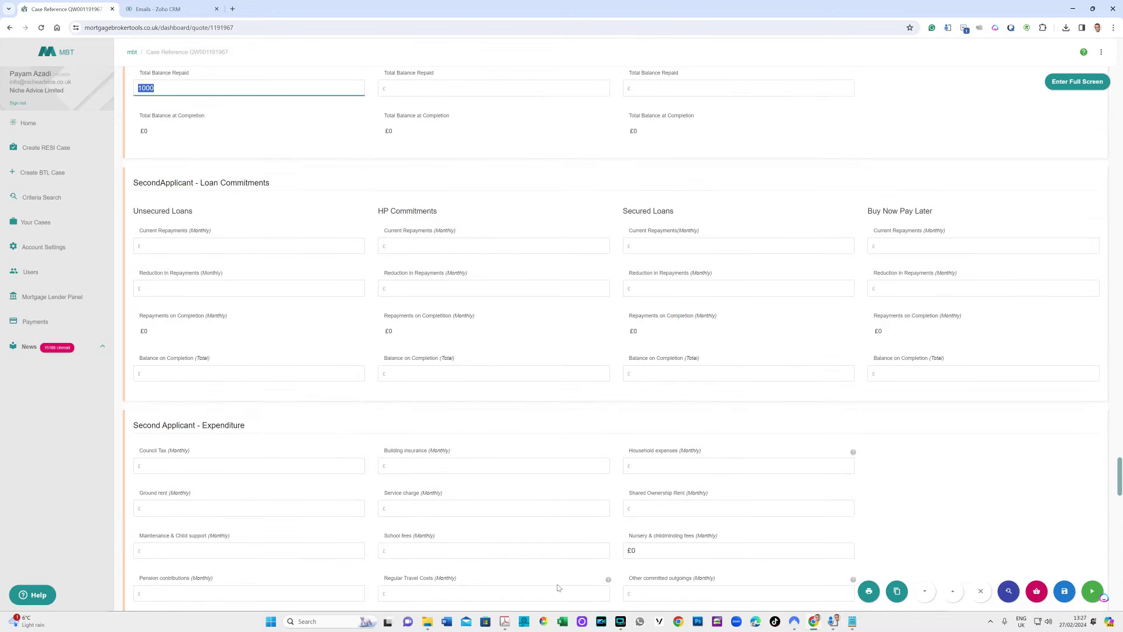
Step: Switch to MBT 0 kids.pdf in Adobe Acrobat and examine the affordable amounts in the lender results table
mouse_move(506, 624)
click(359, 580)
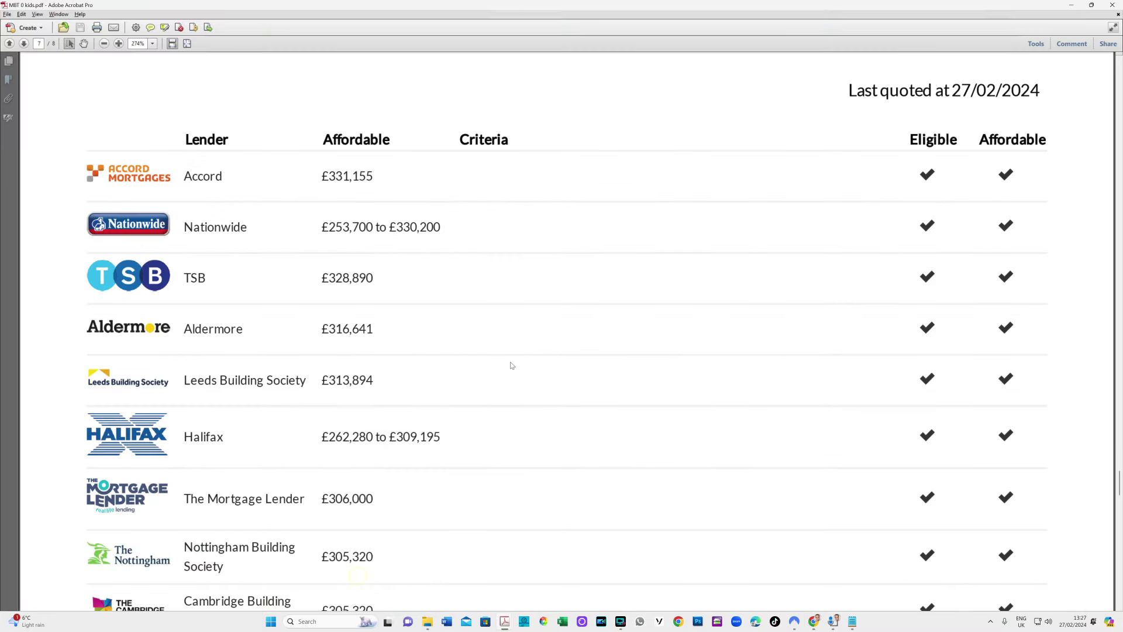
scroll(511, 365, up, 3)
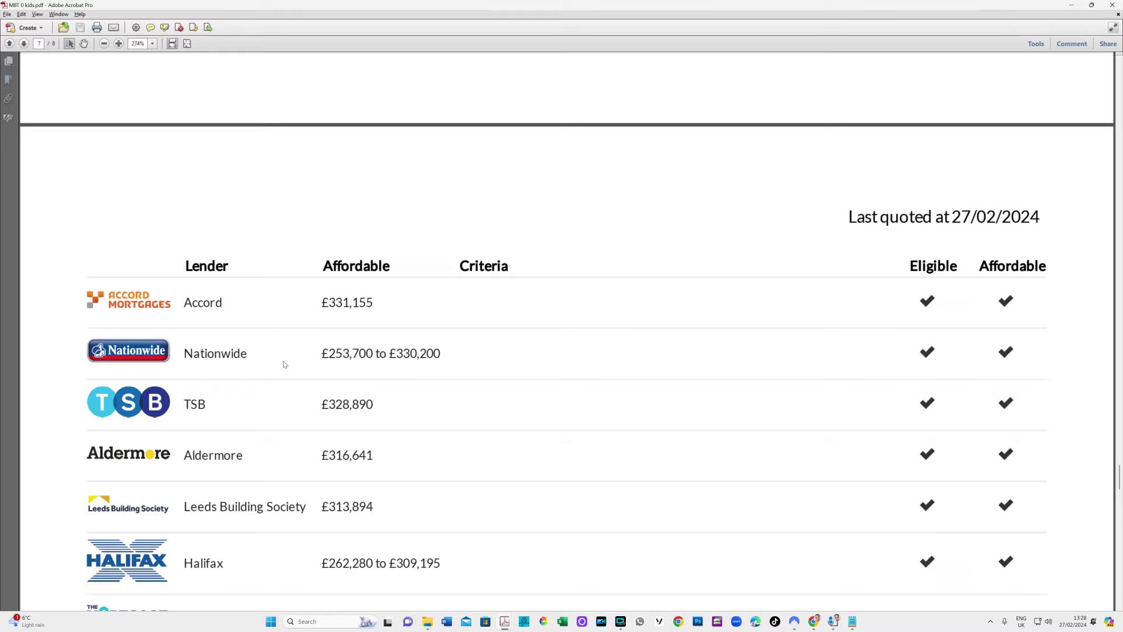
scroll(410, 395, down, 3)
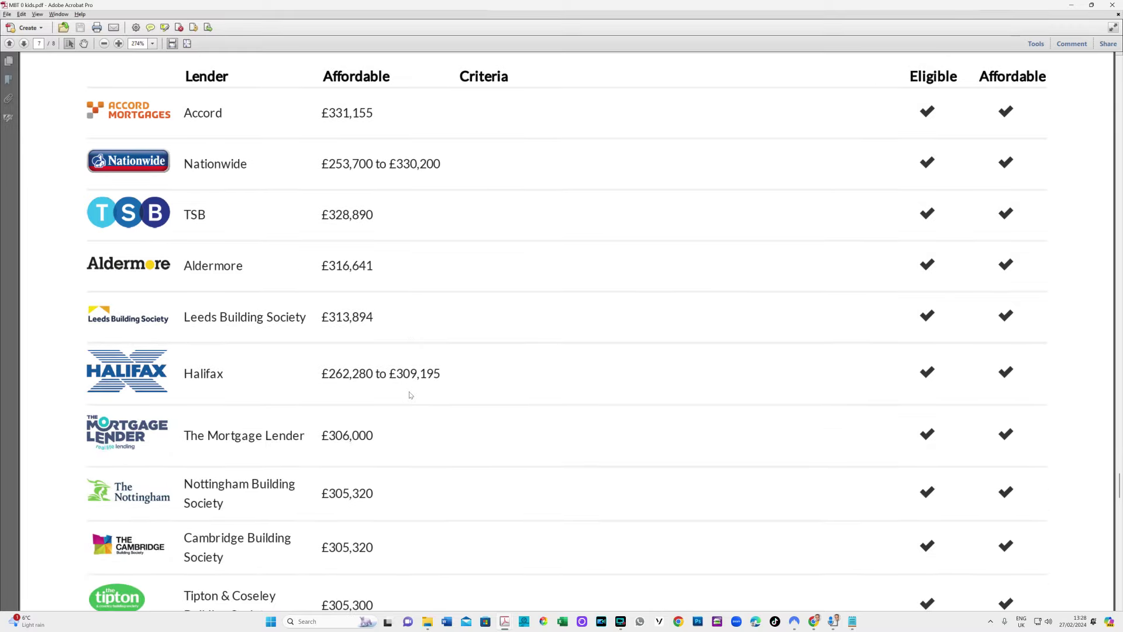
scroll(409, 395, down, 3)
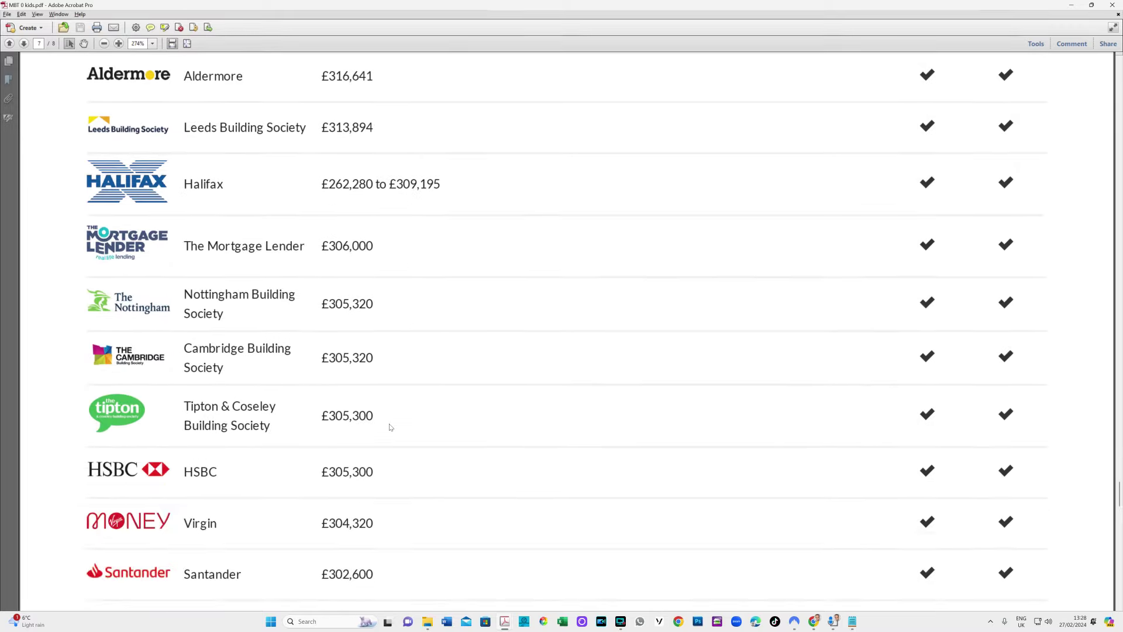
scroll(391, 427, down, 3)
scroll(390, 427, up, 7)
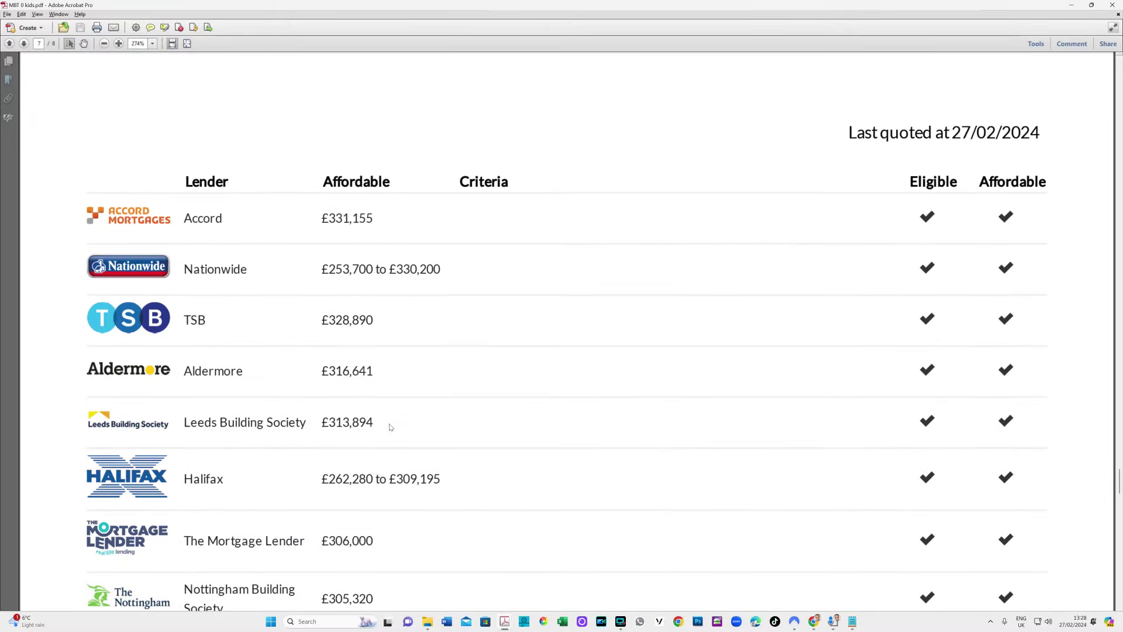
scroll(391, 427, up, 4)
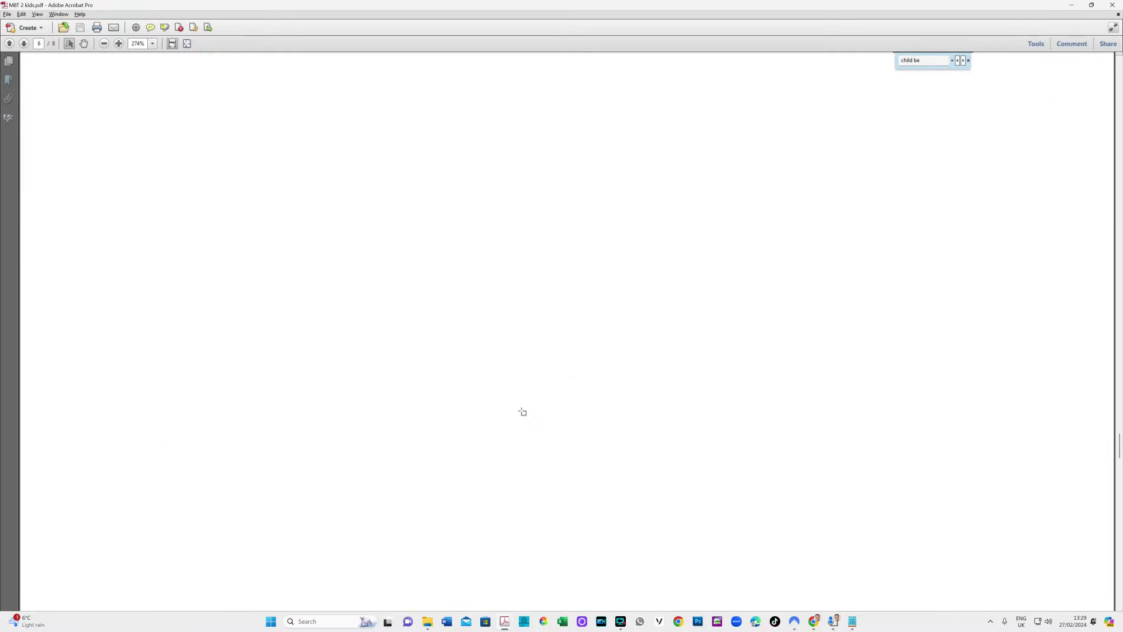
Step: Search MBT 2 kids.pdf for "child" and highlight Applicant Two's child benefit income amount
key(BackSpace)
key(BackSpace)
key(BackSpace)
key(Return)
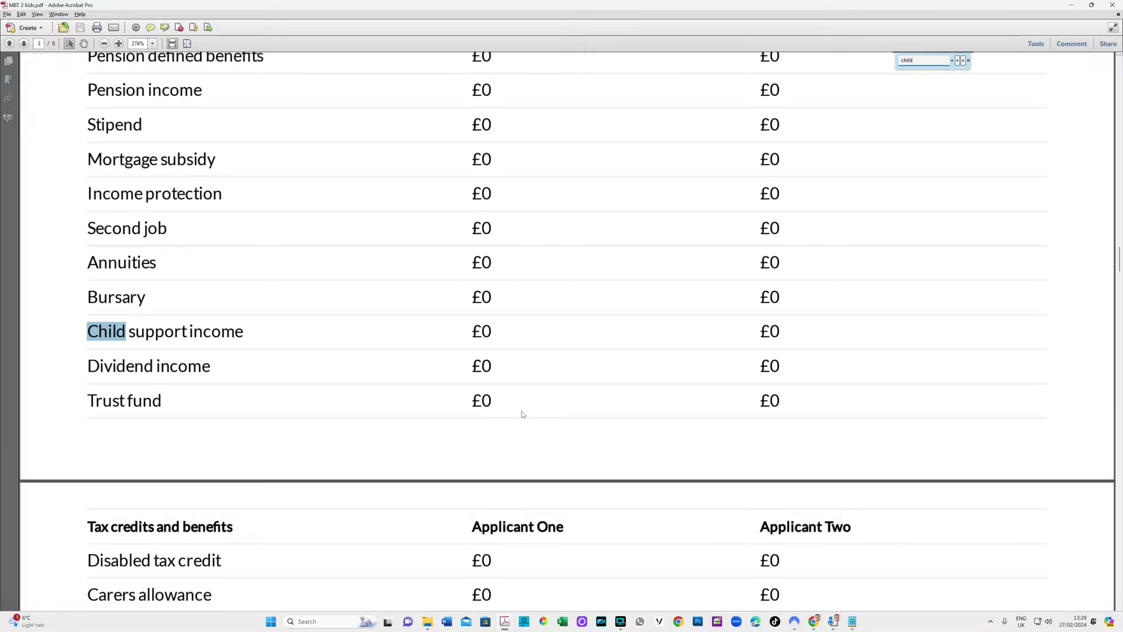
scroll(522, 414, down, 7)
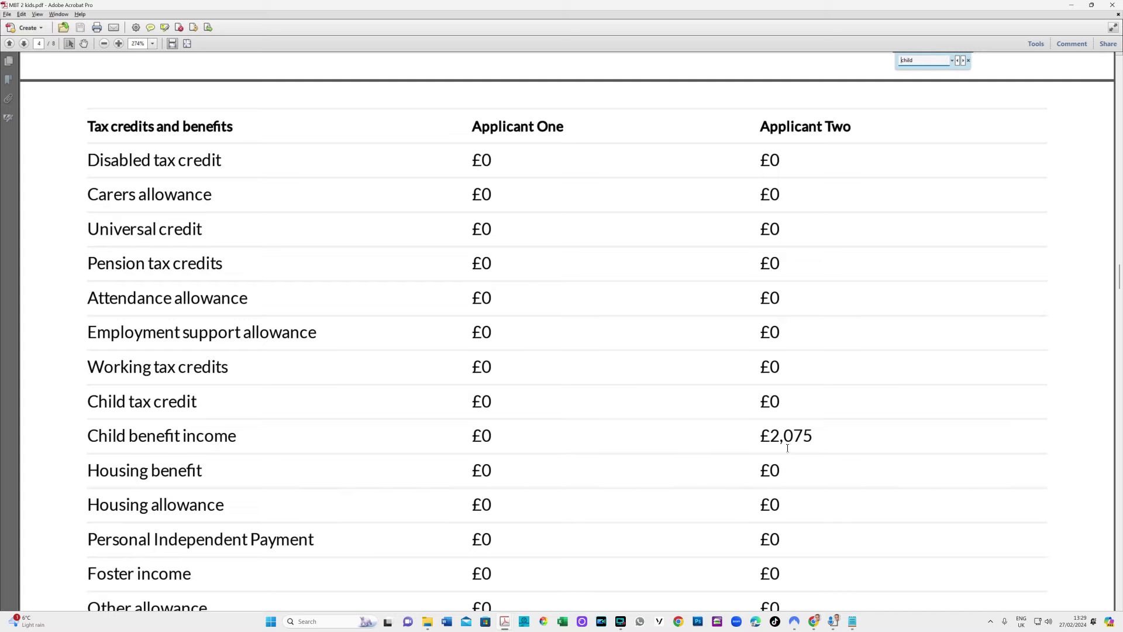
drag(818, 436, 760, 436)
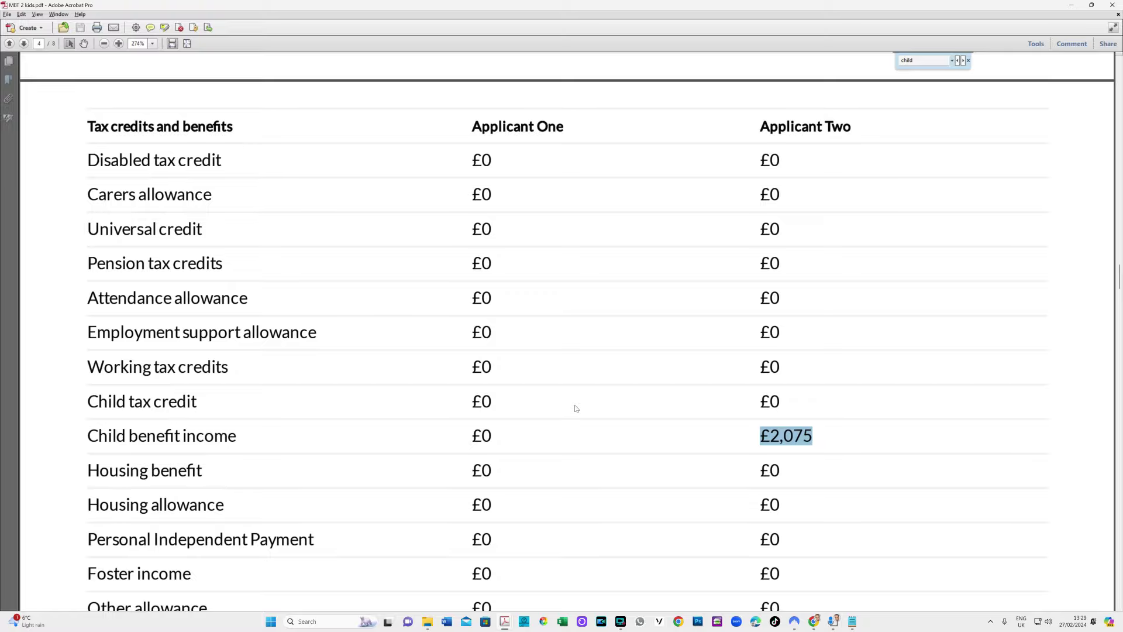
Step: Review the deductions, commitments and living expenses in the two-kids report, ending at the lender affordability table
scroll(577, 408, down, 12)
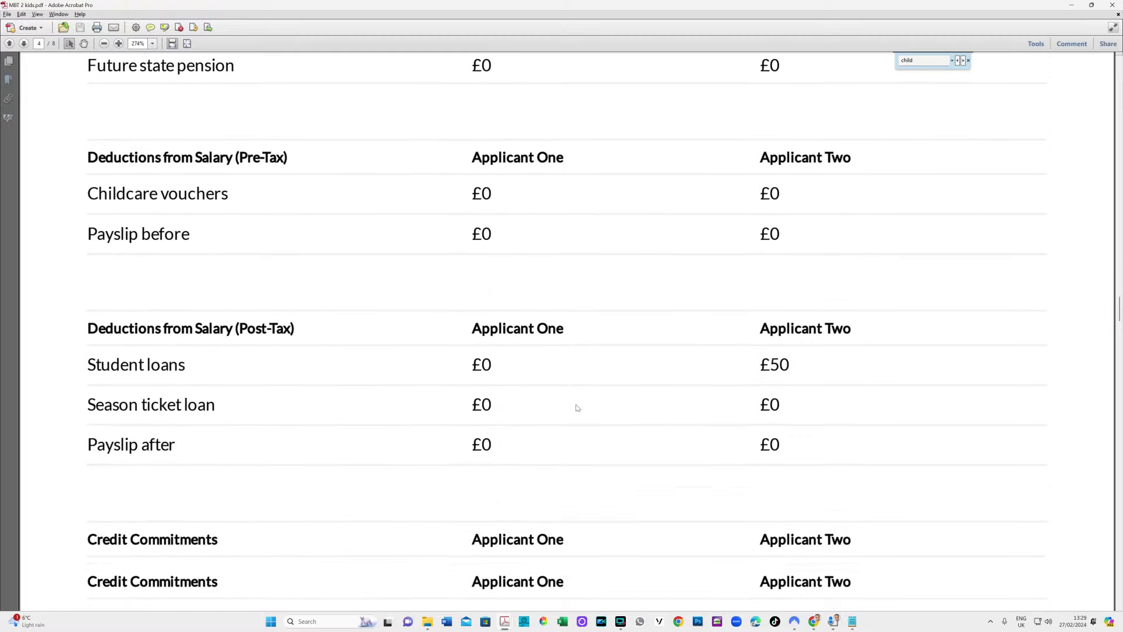
scroll(577, 408, down, 13)
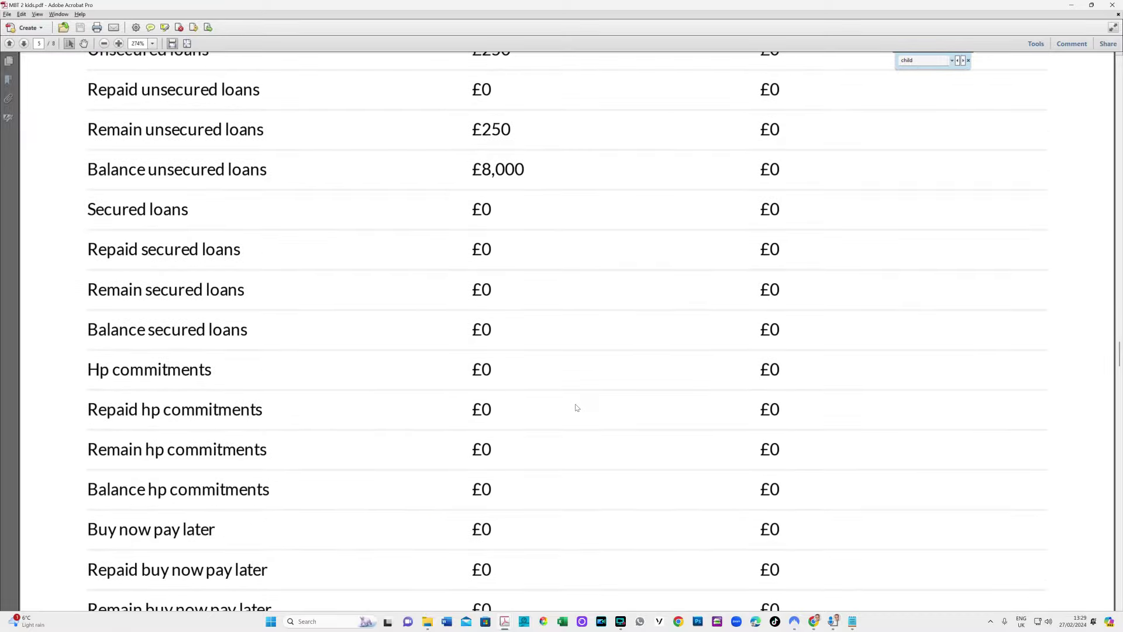
scroll(577, 407, down, 13)
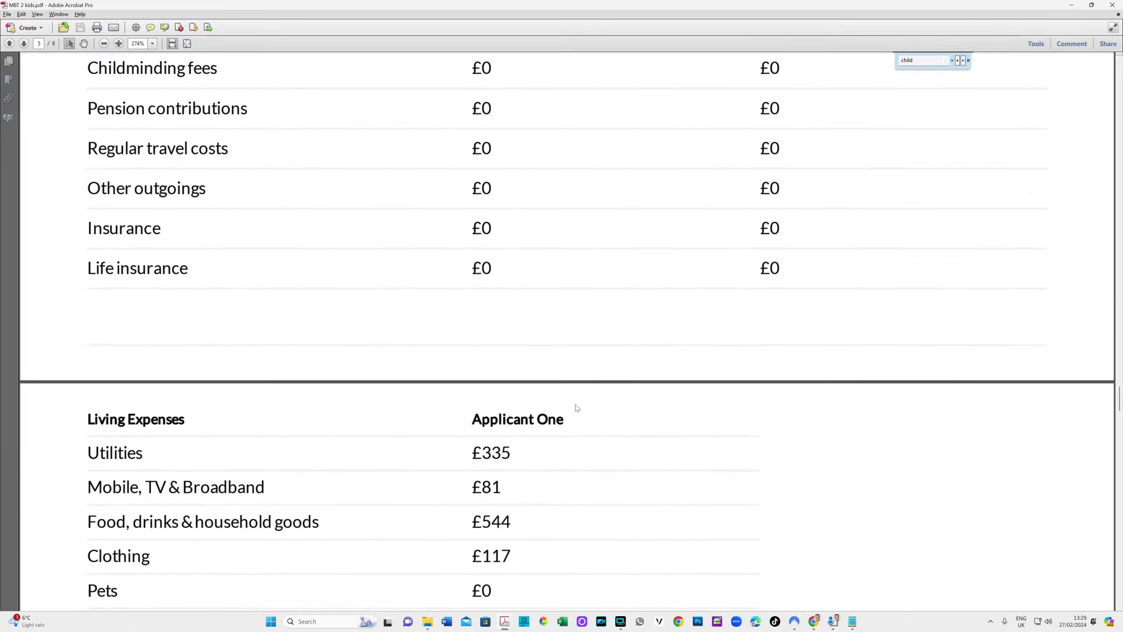
scroll(576, 407, down, 3)
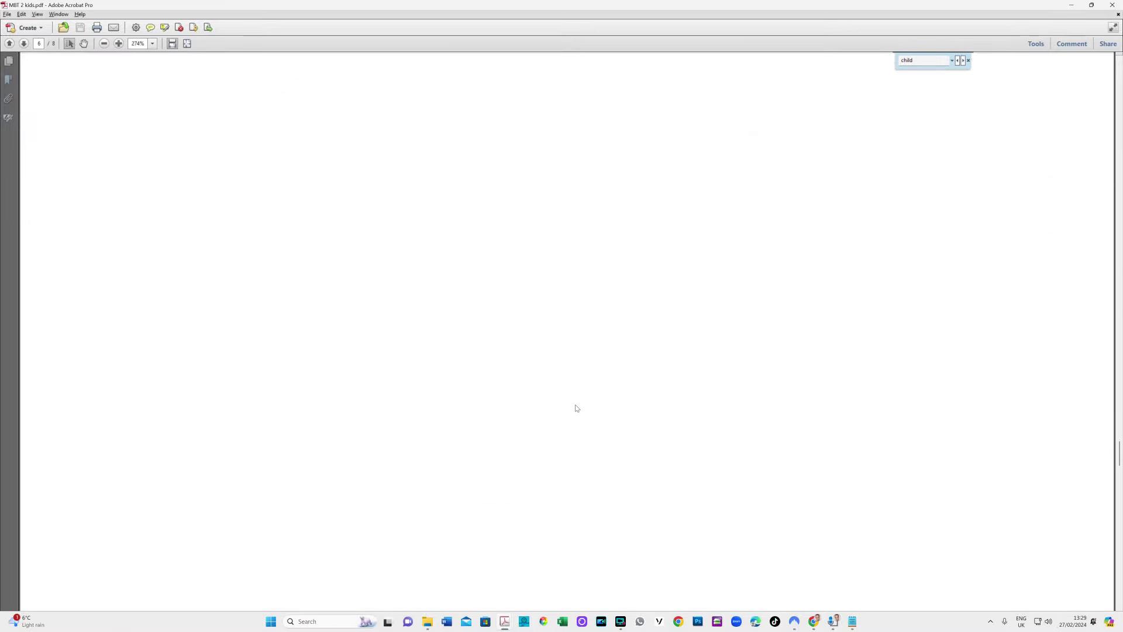
scroll(577, 408, down, 8)
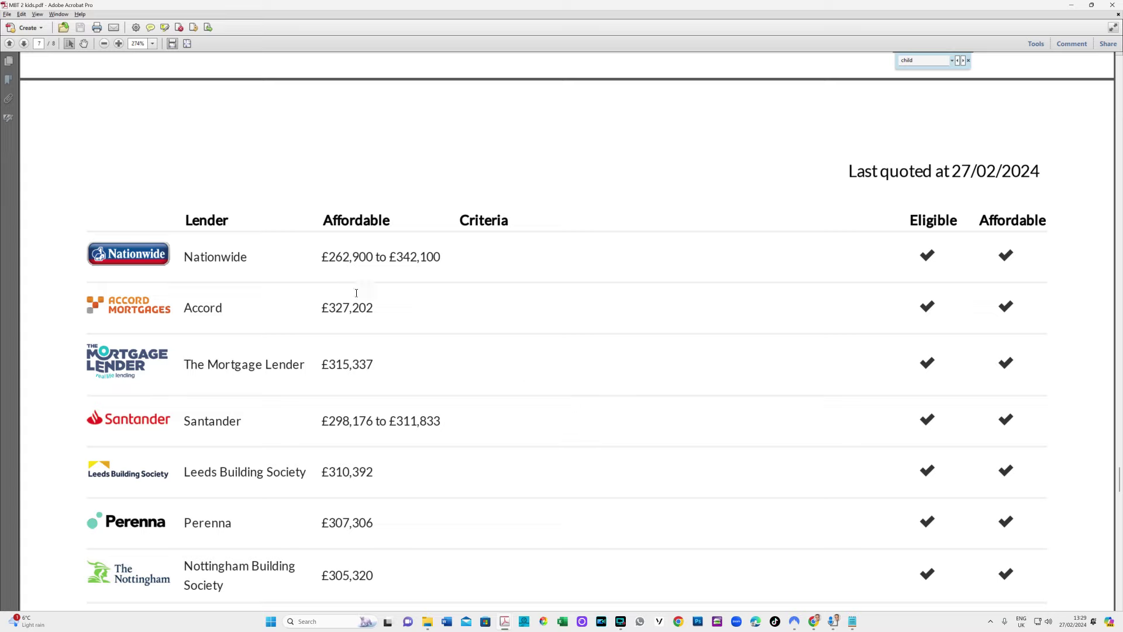
Step: Highlight the affordable amounts of the leading lenders in the two-kids report, from Nationwide through The Mortgage Lender to Perenna
drag(318, 255, 373, 257)
drag(390, 257, 440, 257)
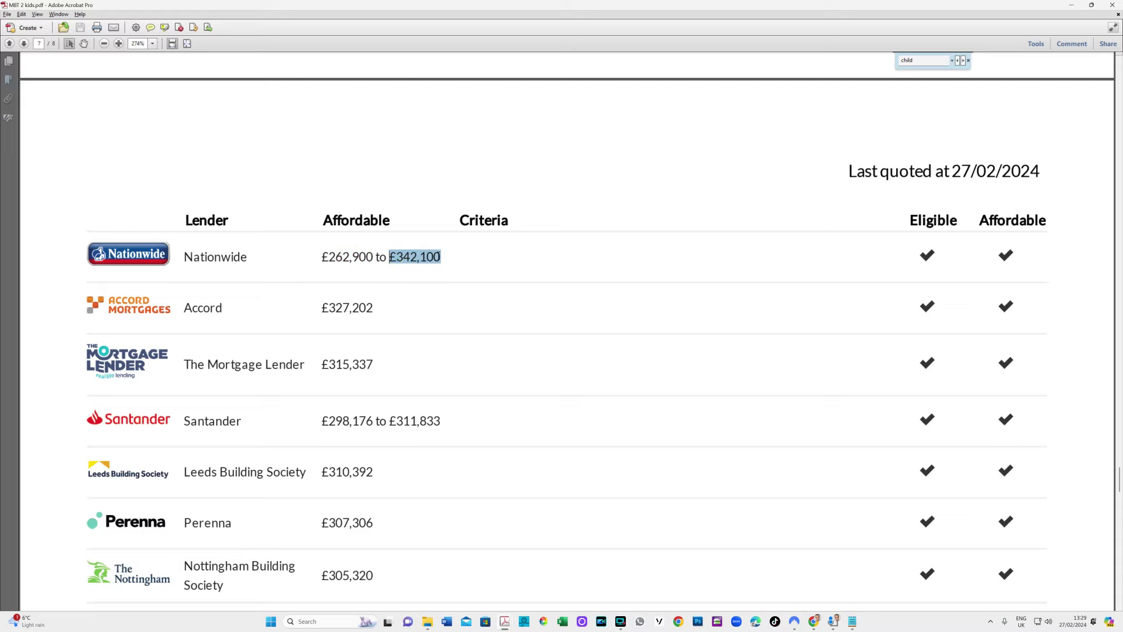
drag(318, 310, 241, 420)
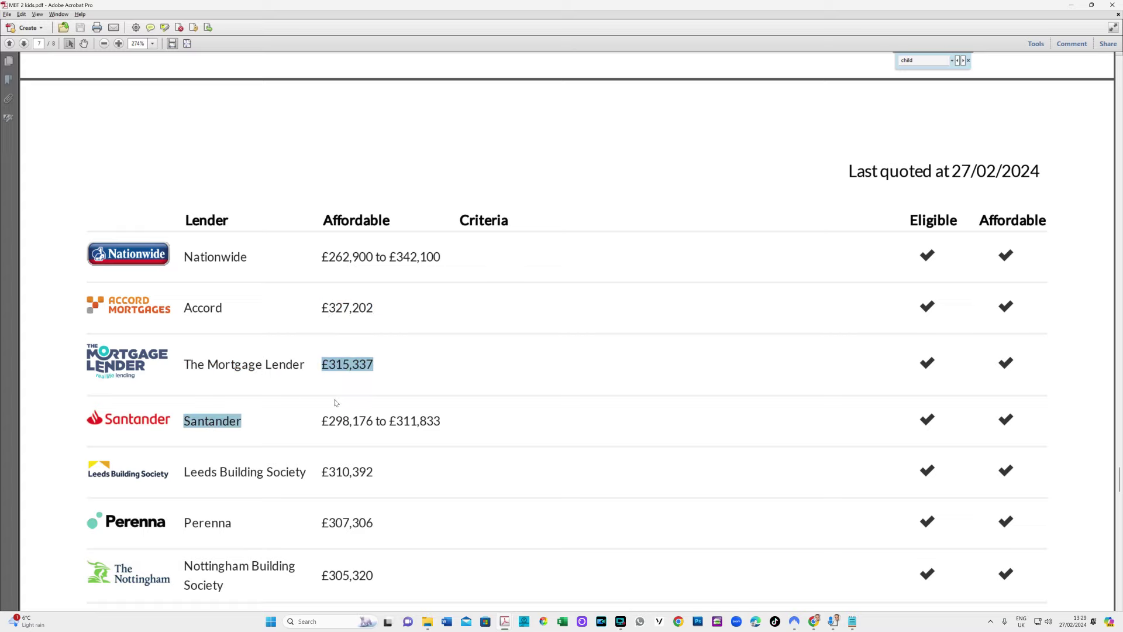
click(328, 371)
drag(322, 364, 442, 360)
scroll(271, 367, down, 2)
drag(335, 409, 367, 409)
drag(342, 460, 367, 461)
scroll(356, 469, down, 3)
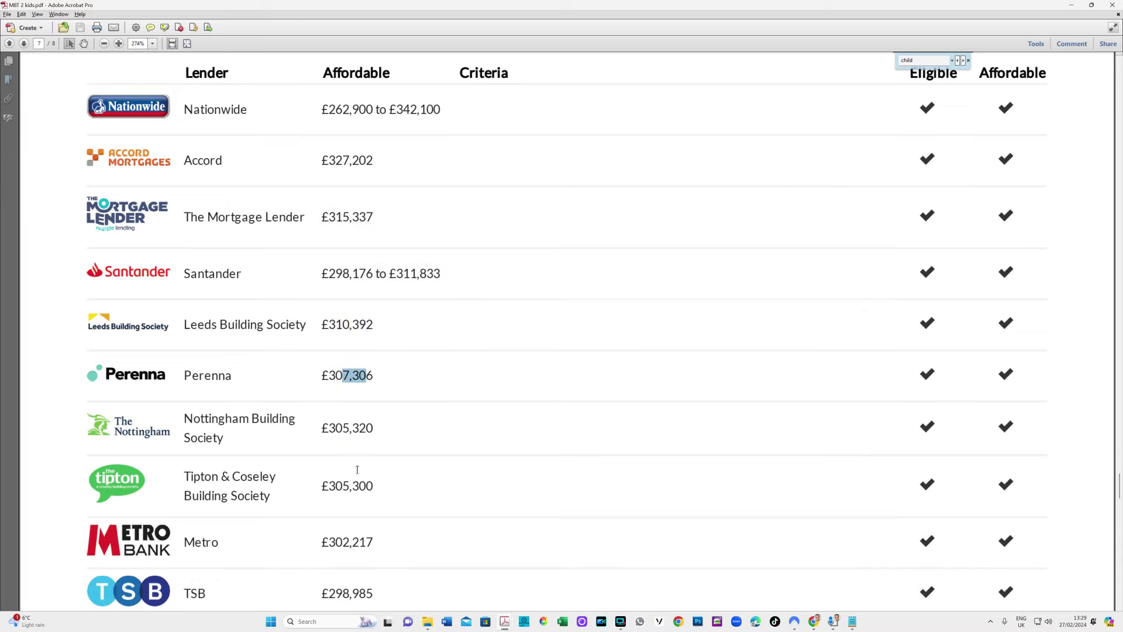
Step: Check the affordable amounts of the lower-ranked lenders in the two-kids report, including NatWest, and return to the table's start
scroll(354, 462, down, 5)
scroll(352, 447, down, 2)
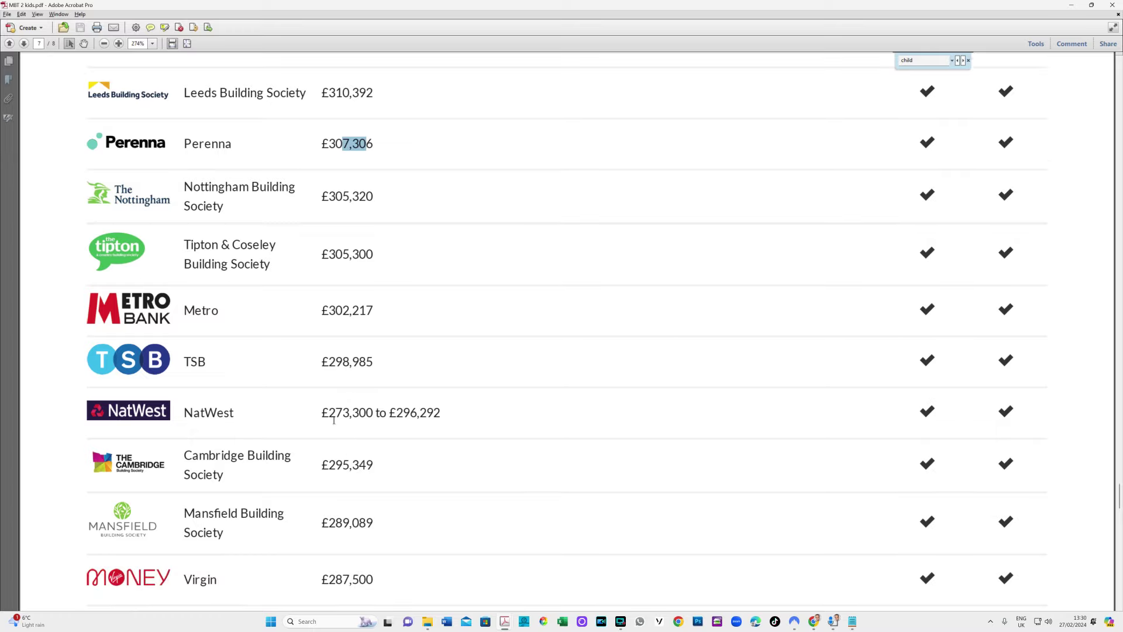
click(337, 416)
scroll(339, 446, down, 2)
scroll(339, 443, up, 5)
scroll(339, 443, up, 18)
scroll(339, 446, up, 5)
scroll(339, 446, down, 5)
Step: Switch to MBT 3 kids.pdf, search for "child ben" and highlight Applicant Two's child benefit income amount
mouse_move(506, 626)
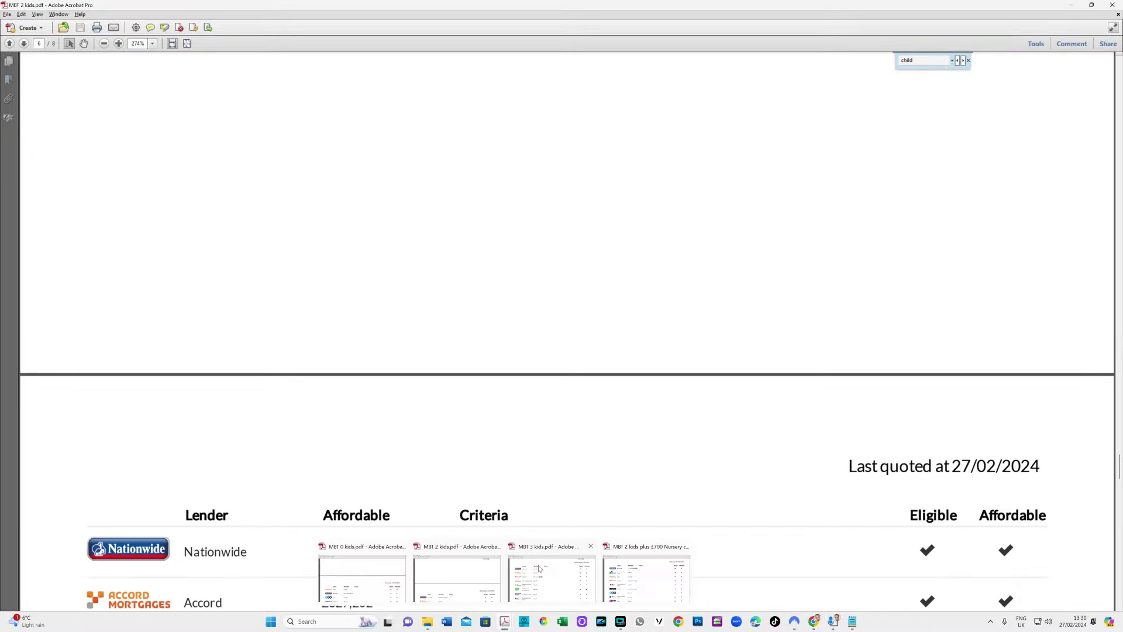
click(541, 571)
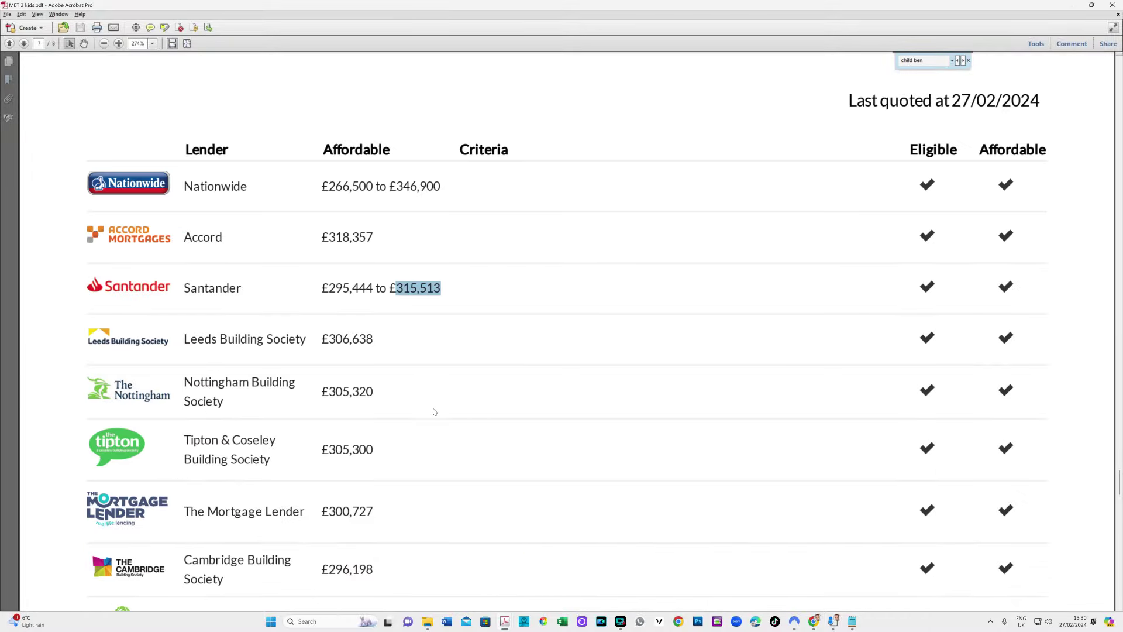
scroll(434, 412, up, 6)
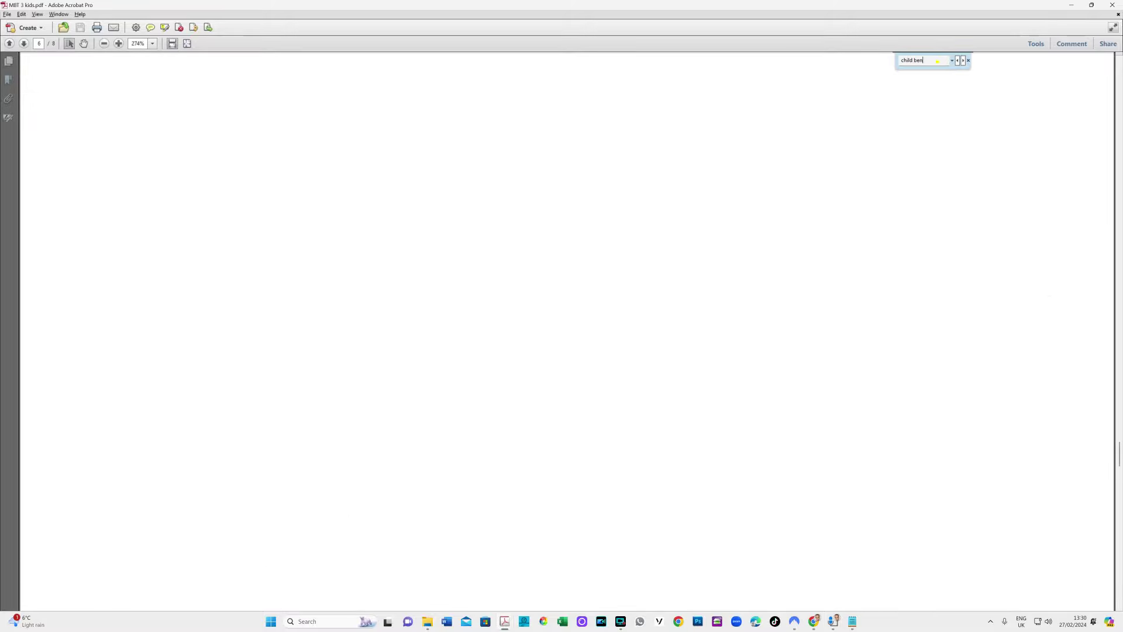
key(Return)
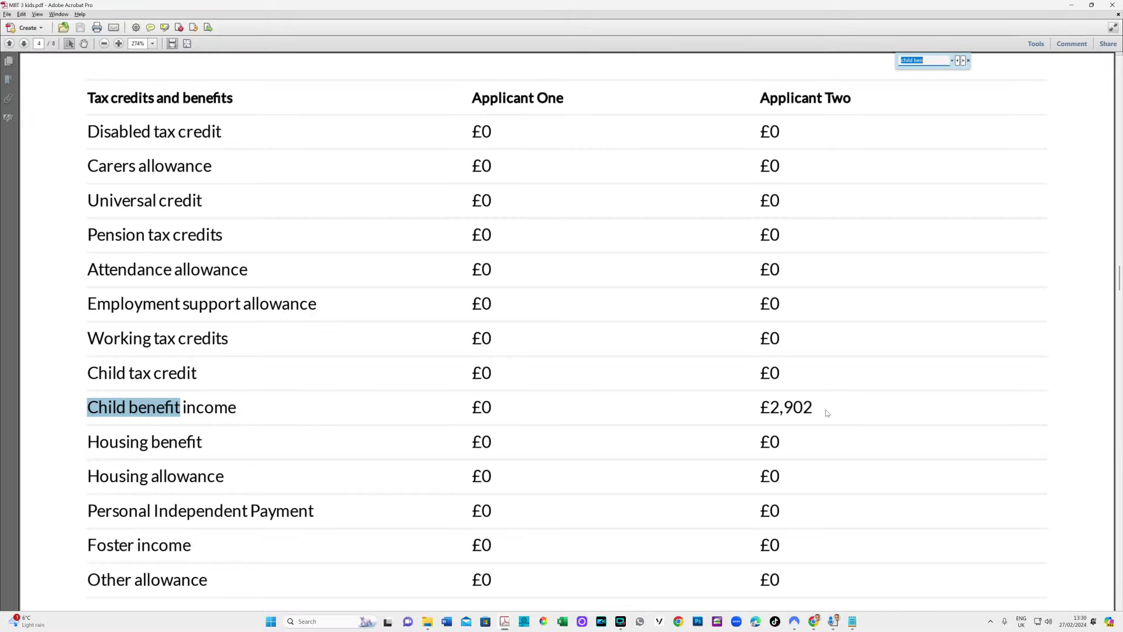
drag(827, 413, 761, 409)
click(763, 410)
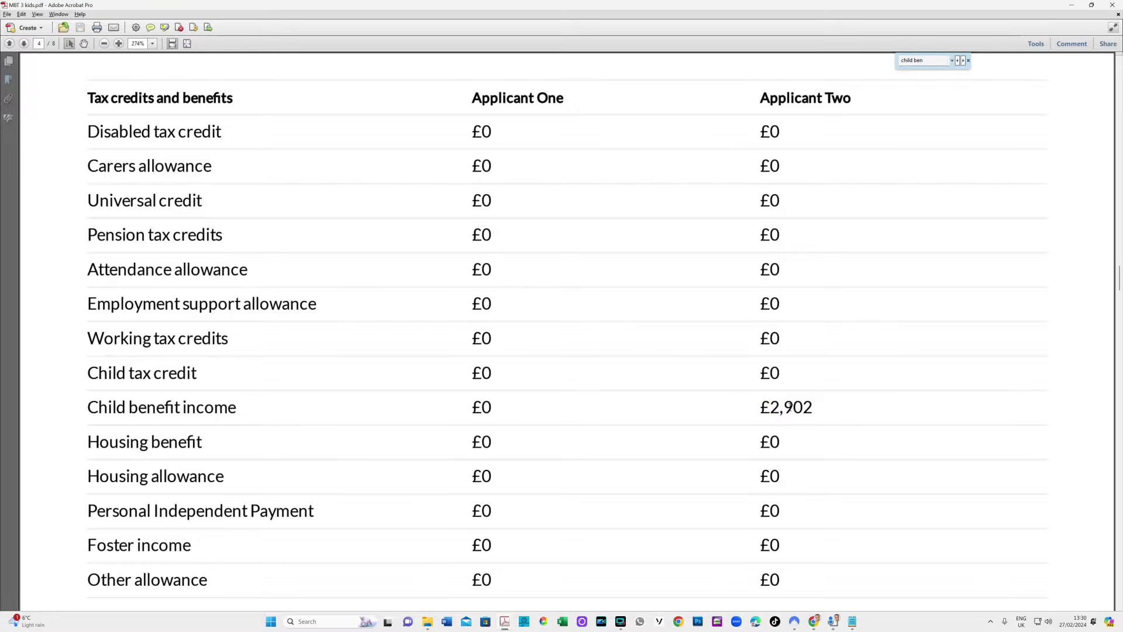
Step: Review the loan commitments and remaining sections of the three-kids report, ending at the lender affordability table
scroll(784, 401, down, 15)
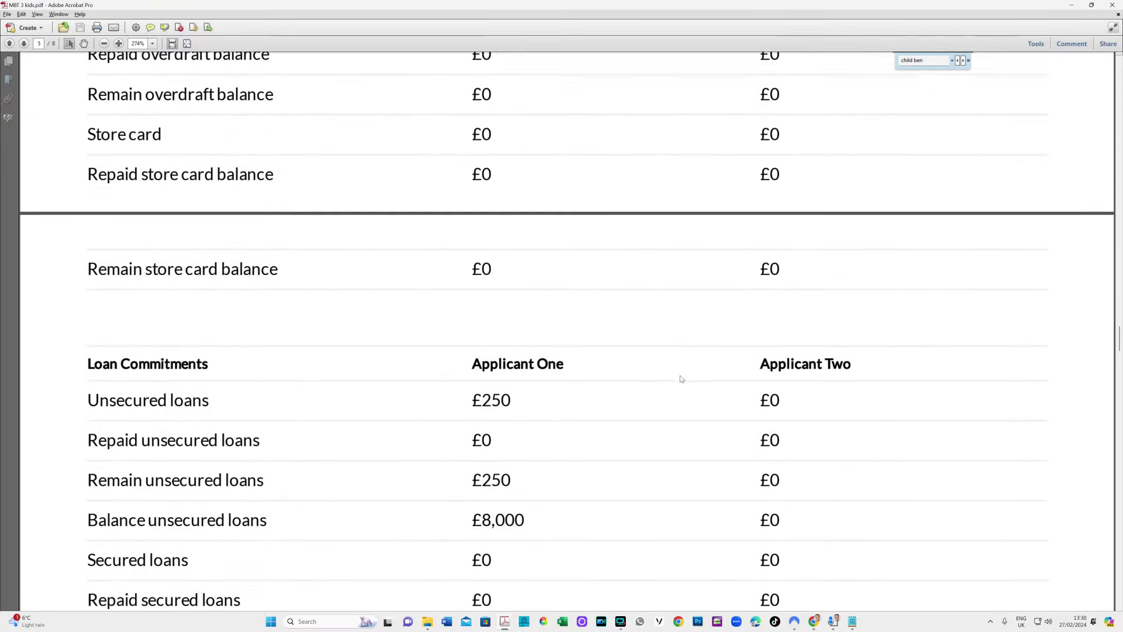
scroll(680, 380, down, 18)
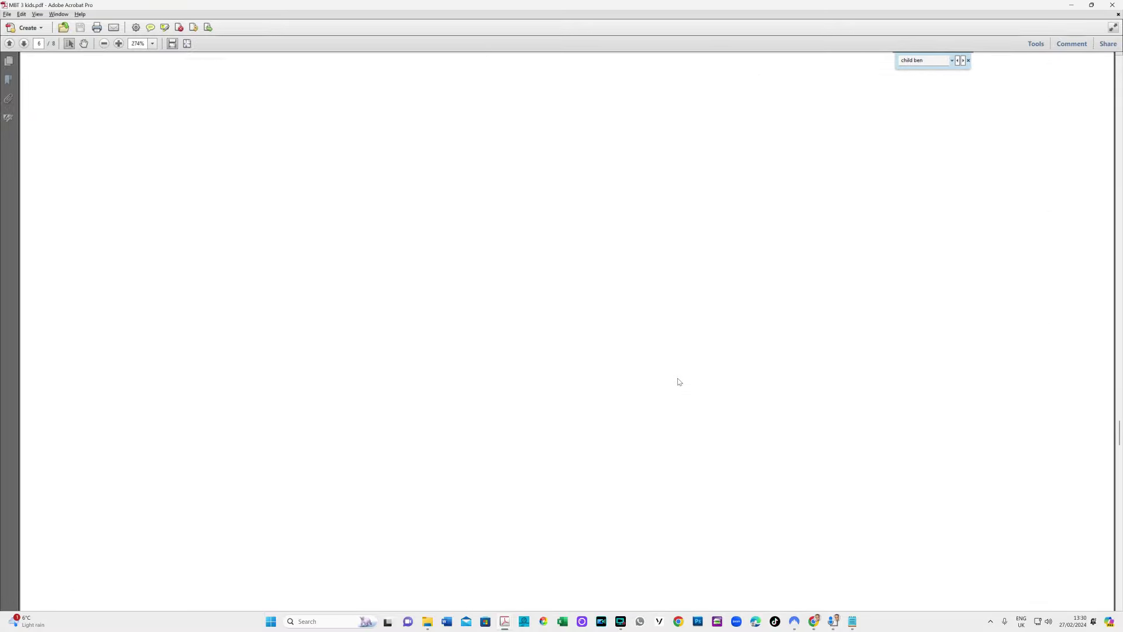
scroll(679, 382, down, 6)
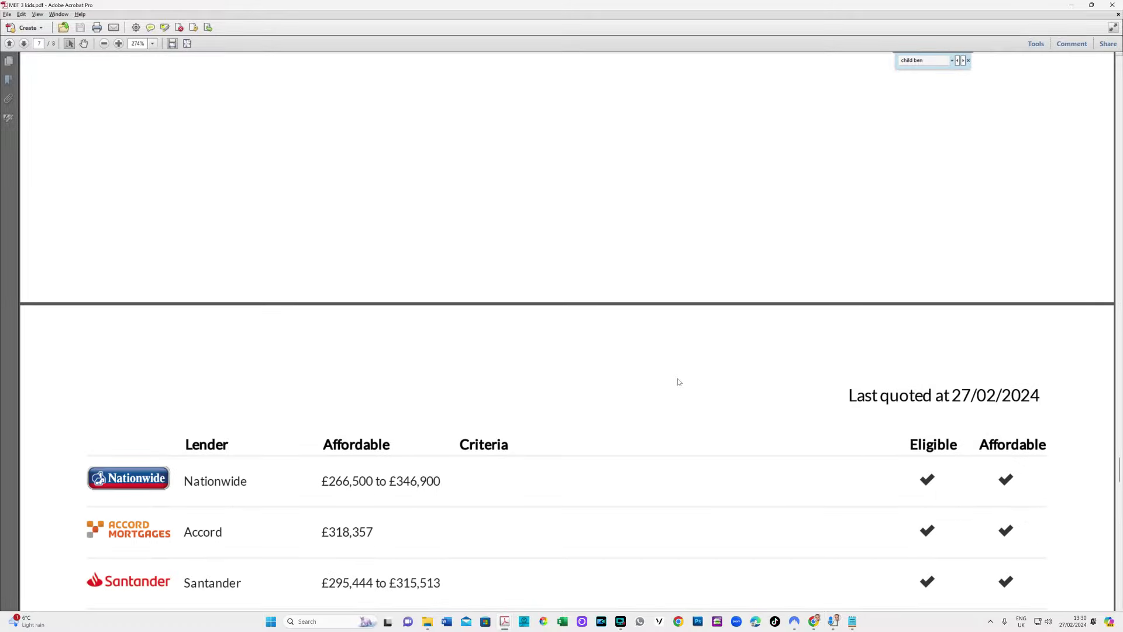
scroll(678, 381, down, 2)
scroll(678, 381, down, 2)
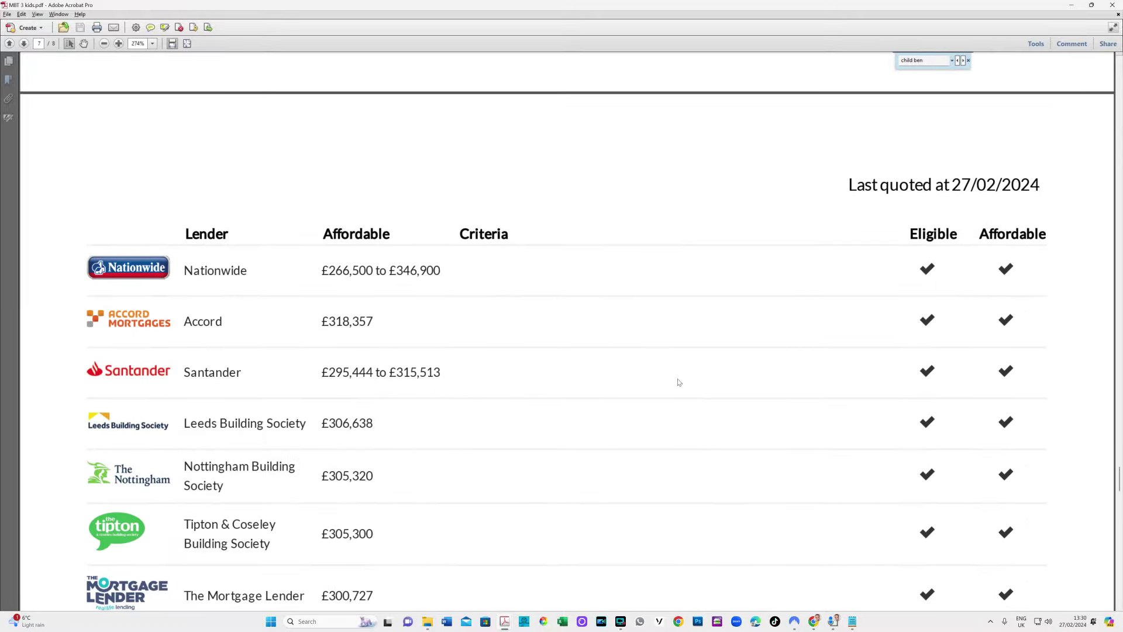
Step: Highlight the affordable amounts for Nationwide, Accord and Santander in the three-kids lender table
scroll(620, 372, up, 1)
drag(326, 314, 369, 314)
drag(442, 314, 400, 316)
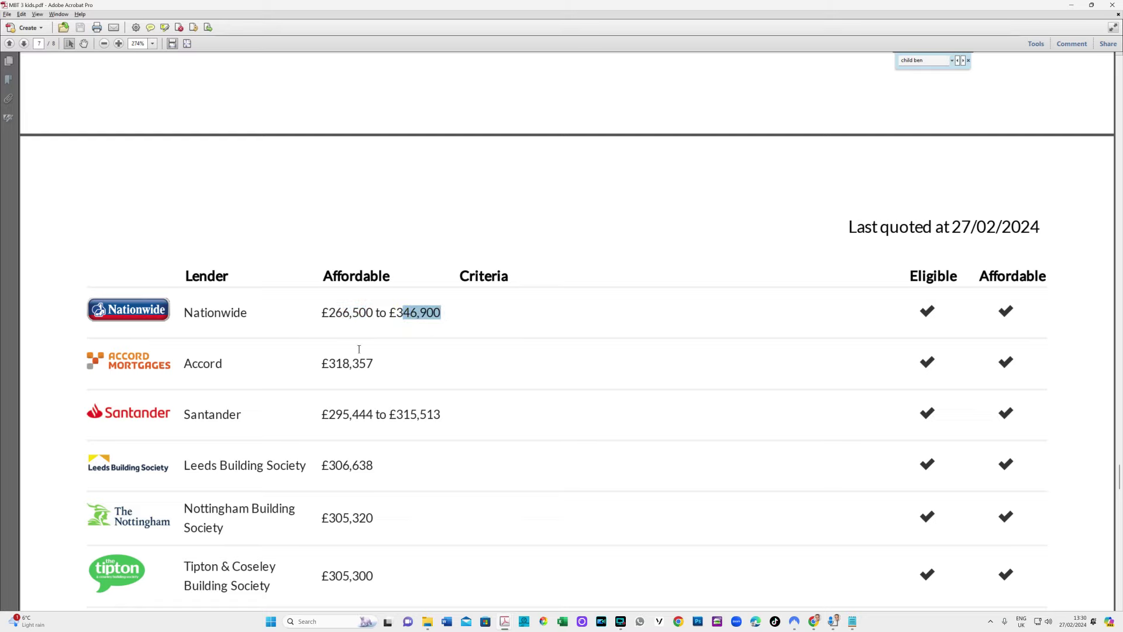
drag(329, 364, 366, 416)
scroll(365, 412, down, 1)
scroll(365, 412, down, 2)
click(352, 319)
Step: Examine the lower-ranked lenders in the three-kids table, highlighting the Halifax and NatWest affordable amounts
scroll(357, 375, down, 1)
scroll(357, 375, down, 3)
scroll(364, 478, down, 2)
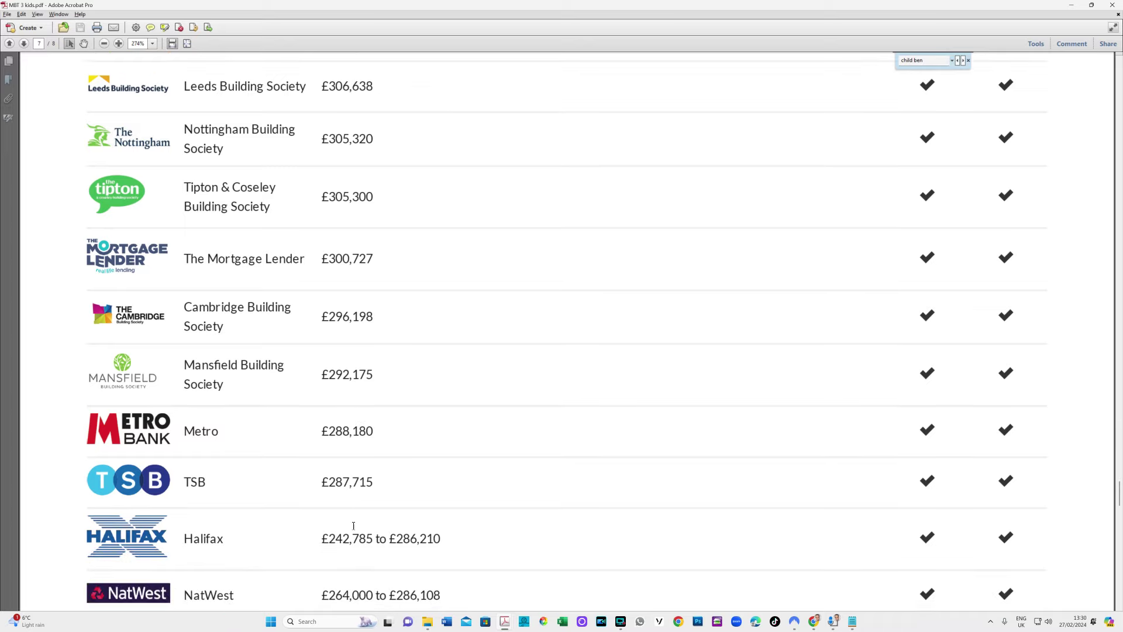
drag(323, 541, 442, 541)
click(368, 545)
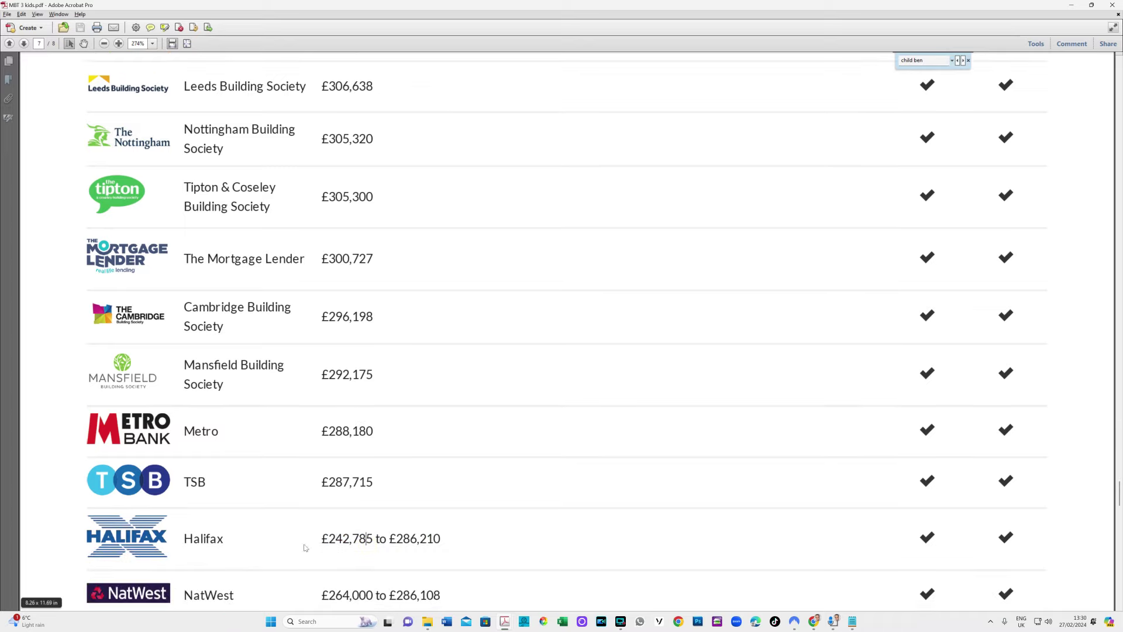
drag(323, 541, 359, 538)
scroll(361, 498, down, 2)
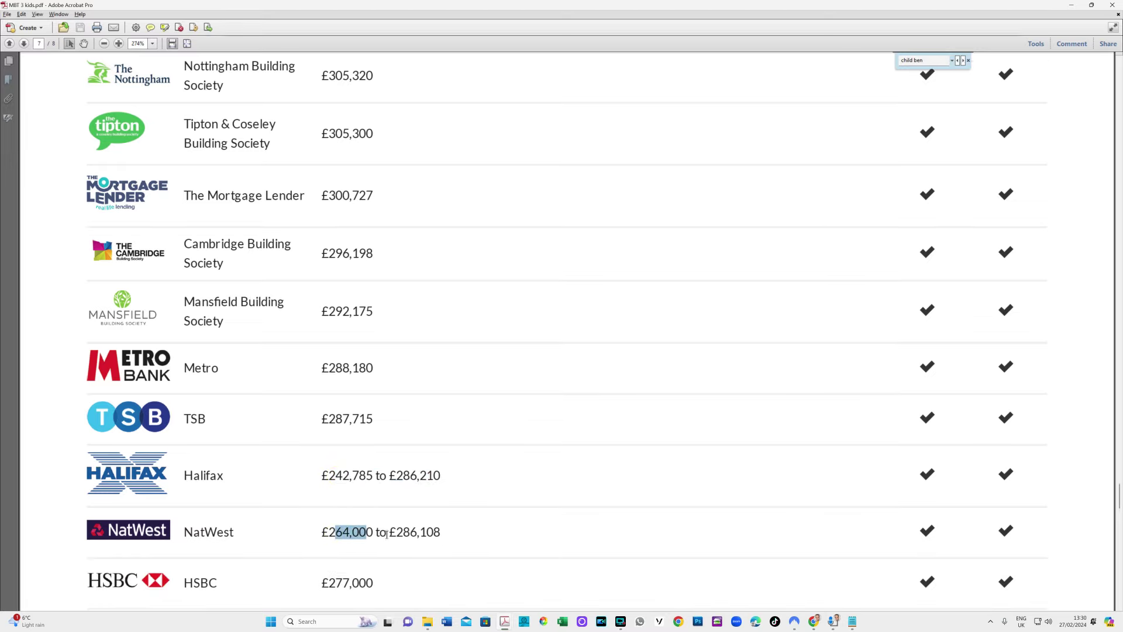
click(358, 536)
mouse_move(359, 532)
mouse_down()
mouse_move(442, 532)
mouse_move(342, 532)
mouse_up()
scroll(348, 534, down, 2)
scroll(353, 541, down, 2)
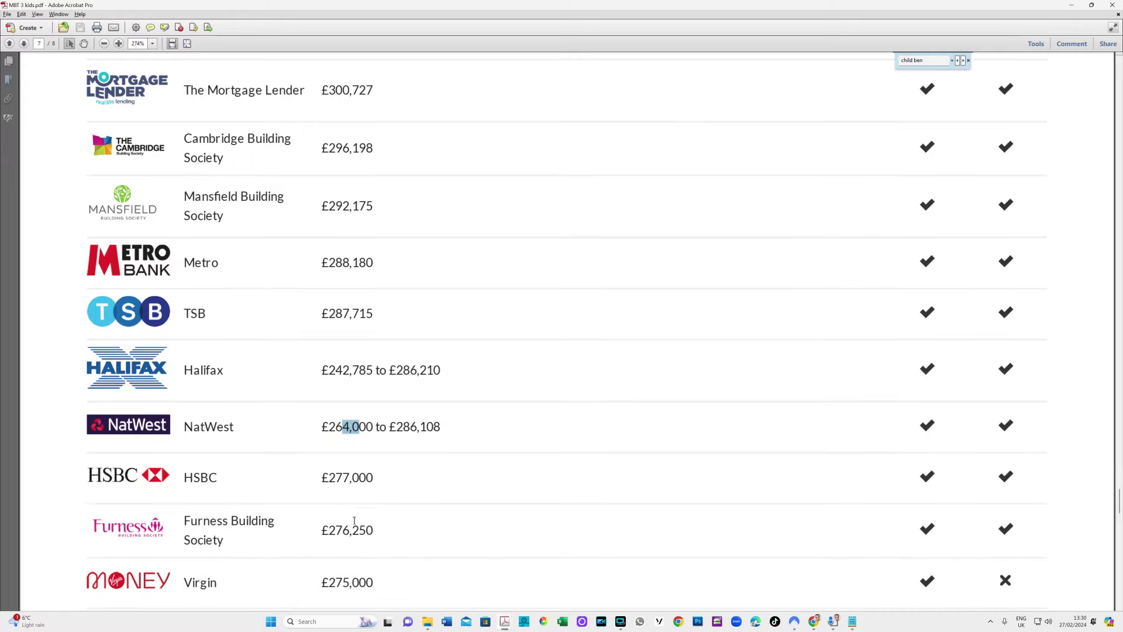
scroll(354, 520, up, 2)
scroll(355, 513, up, 7)
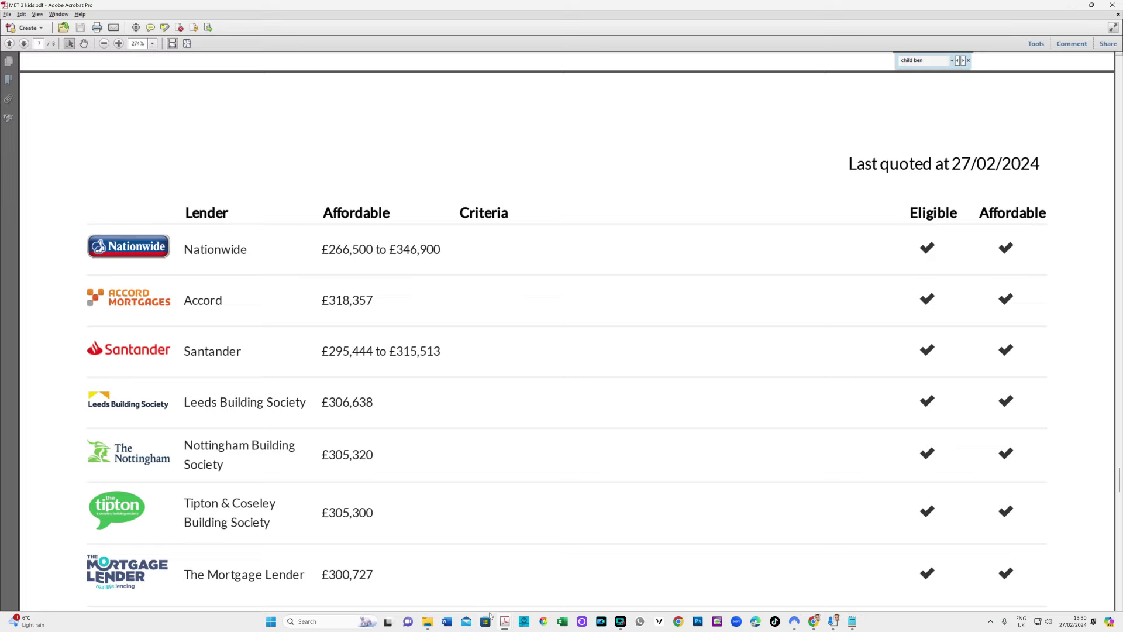
Step: Switch to MBT 2 kids plus £700 Nursery cost.pdf and highlight Applicant Two's childminding fees row
mouse_move(505, 620)
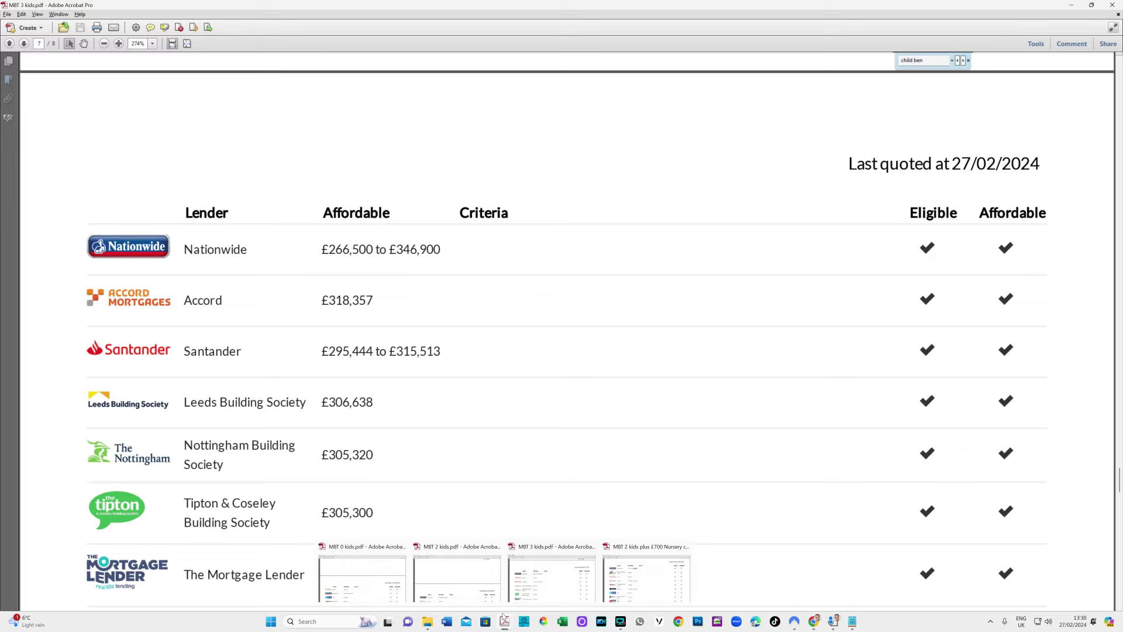
click(644, 604)
scroll(529, 414, up, 10)
scroll(531, 414, up, 10)
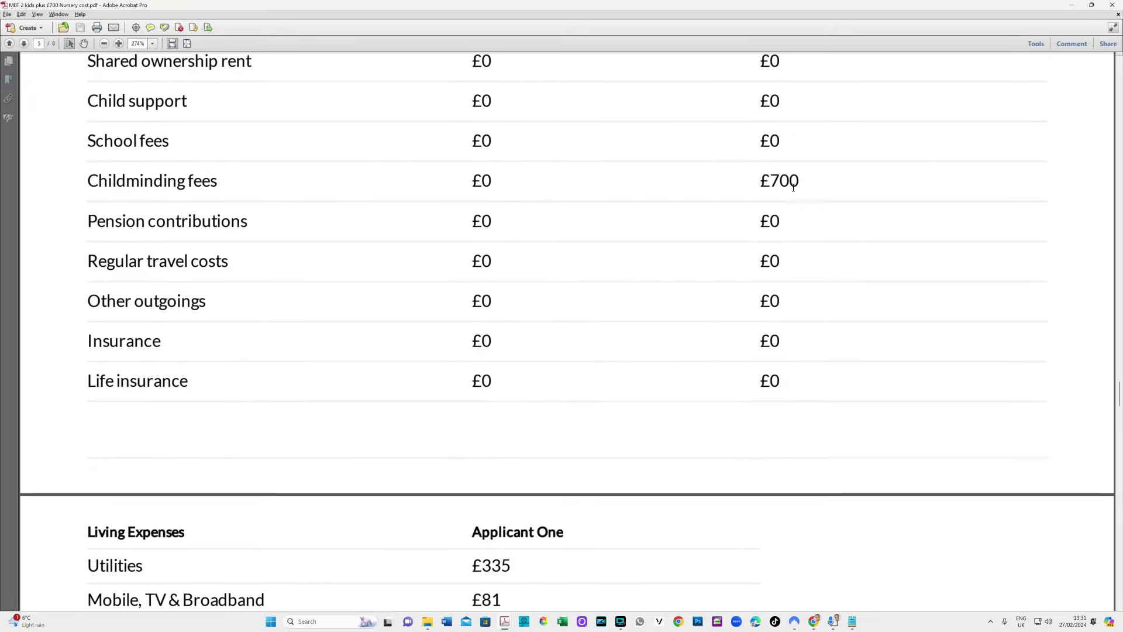
drag(805, 181, 153, 182)
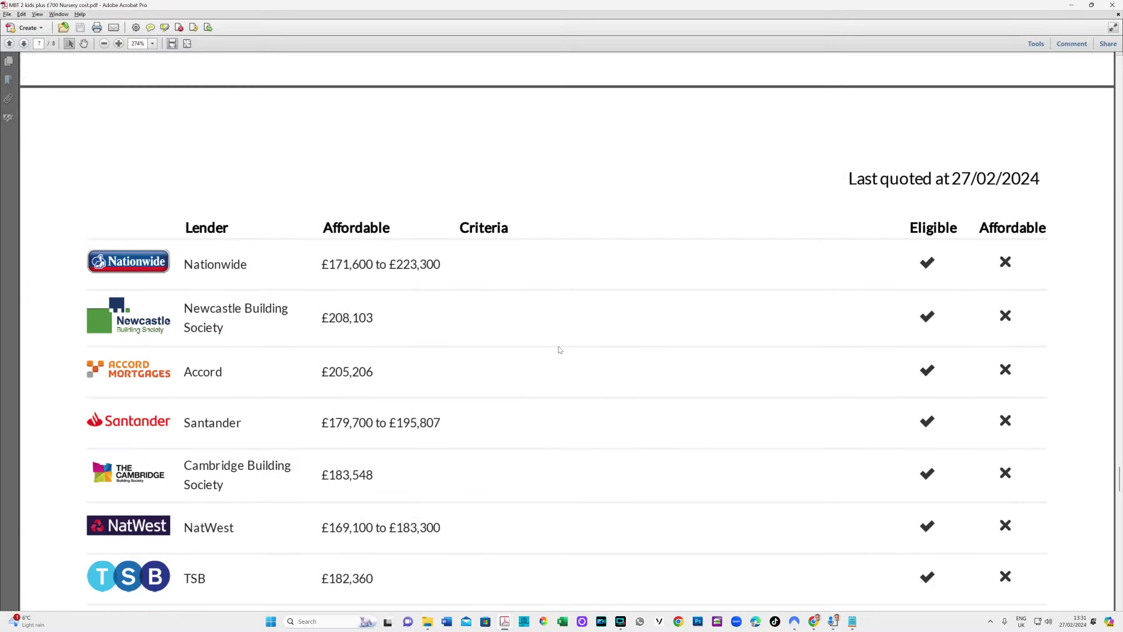
Step: Examine the lender affordability table in the nursery-cost report, highlighting the Nationwide and Santander affordable amounts
scroll(572, 338, up, 1)
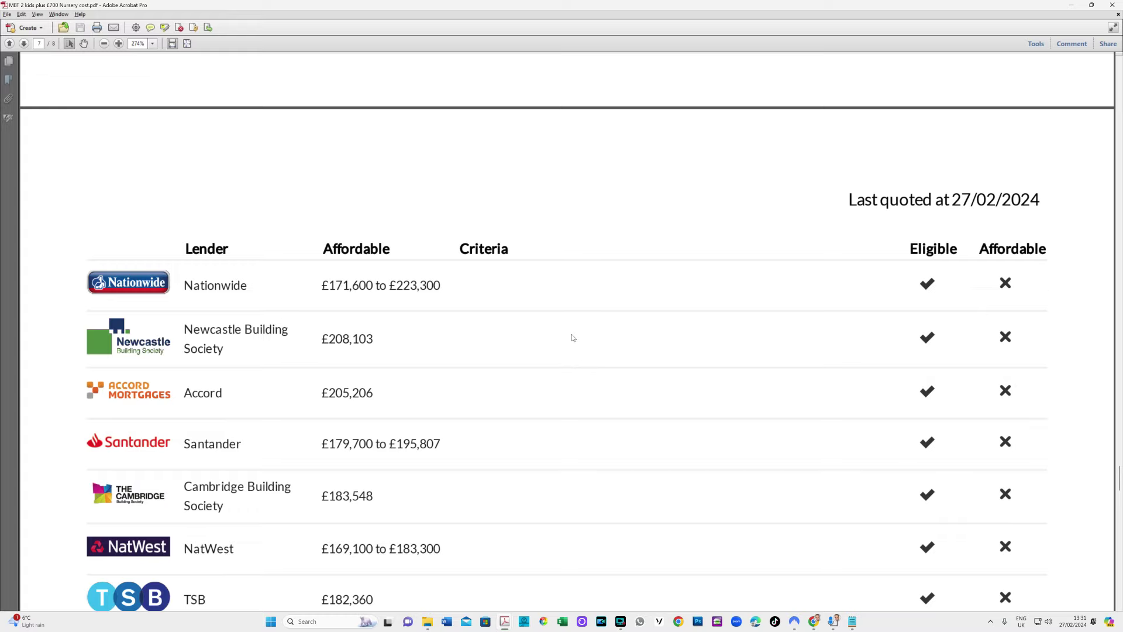
scroll(573, 339, down, 1)
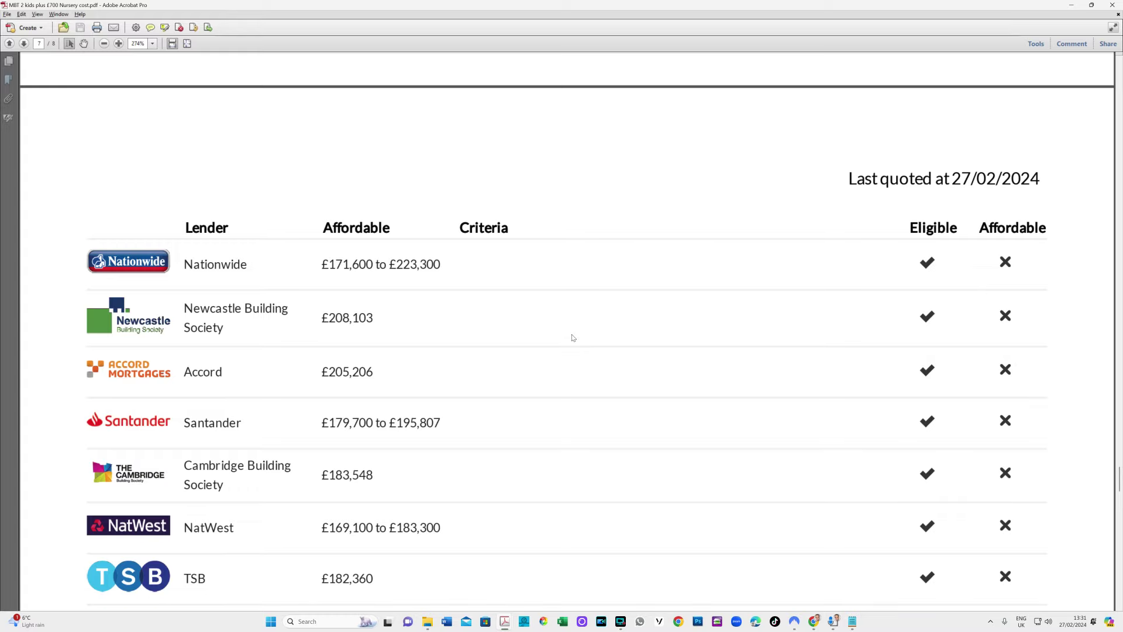
scroll(573, 338, down, 1)
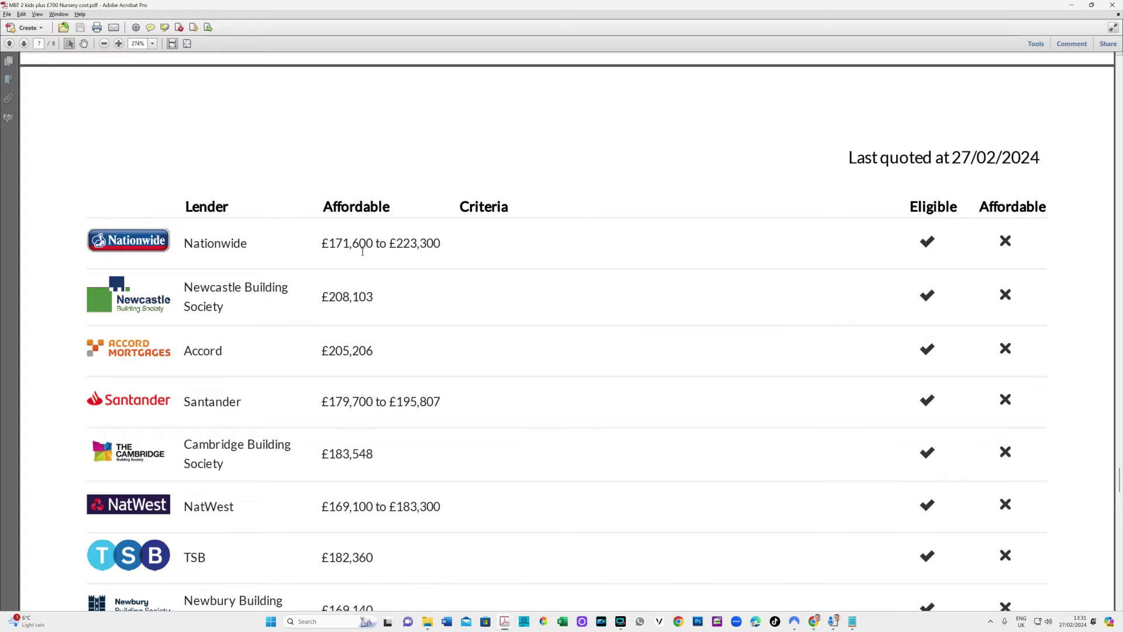
drag(323, 243, 442, 250)
click(440, 245)
scroll(423, 280, down, 2)
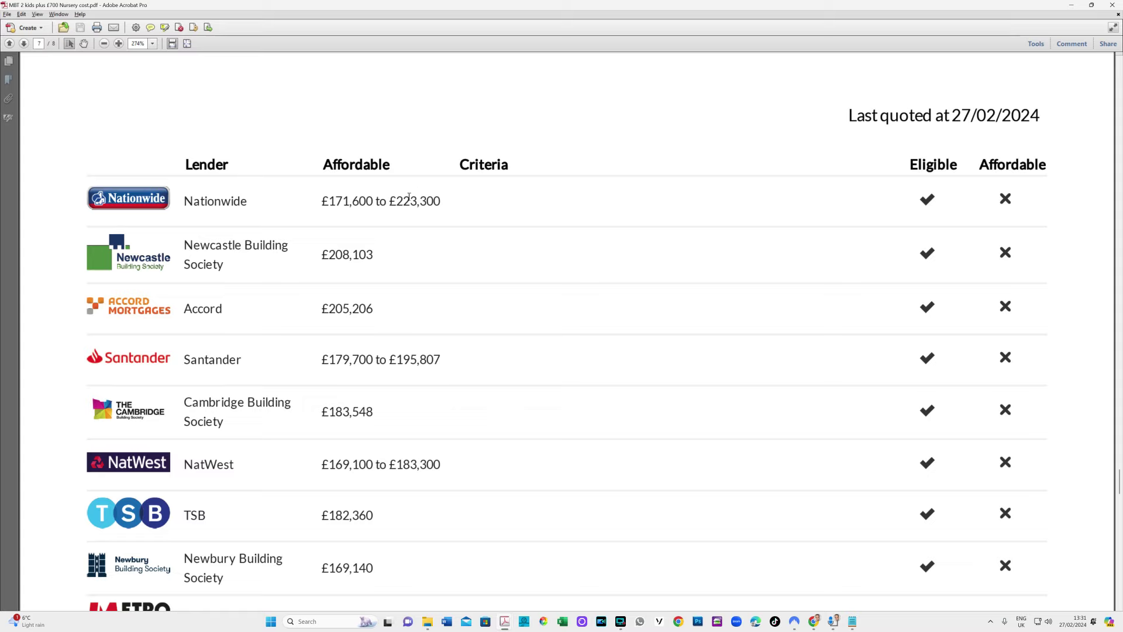
drag(408, 201, 394, 261)
click(393, 261)
click(410, 200)
drag(410, 200, 427, 201)
scroll(393, 372, down, 1)
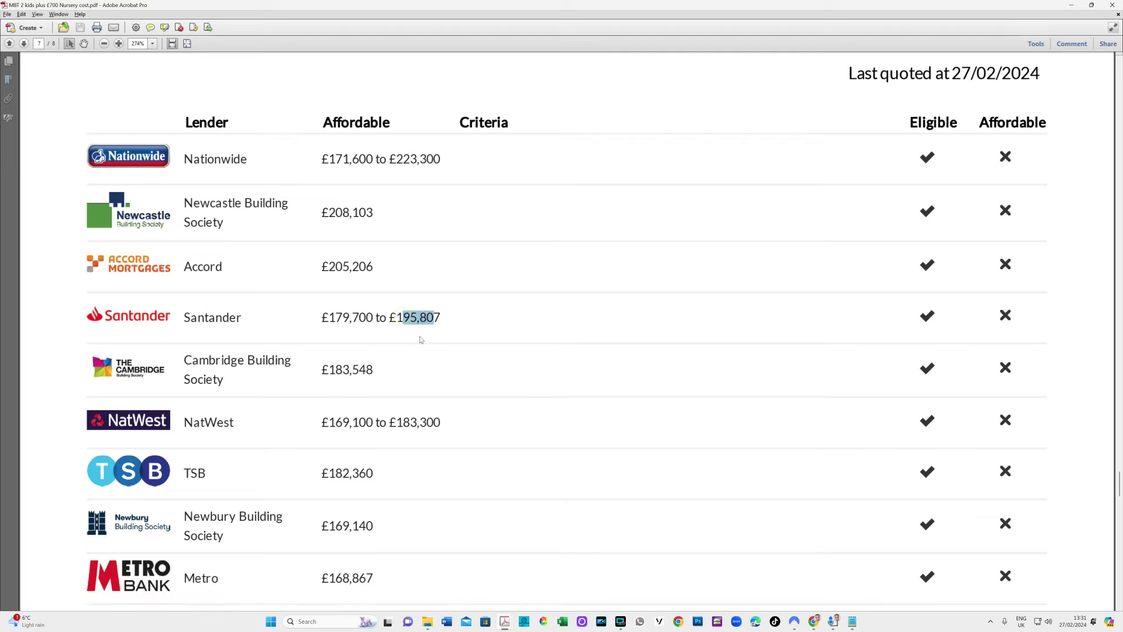